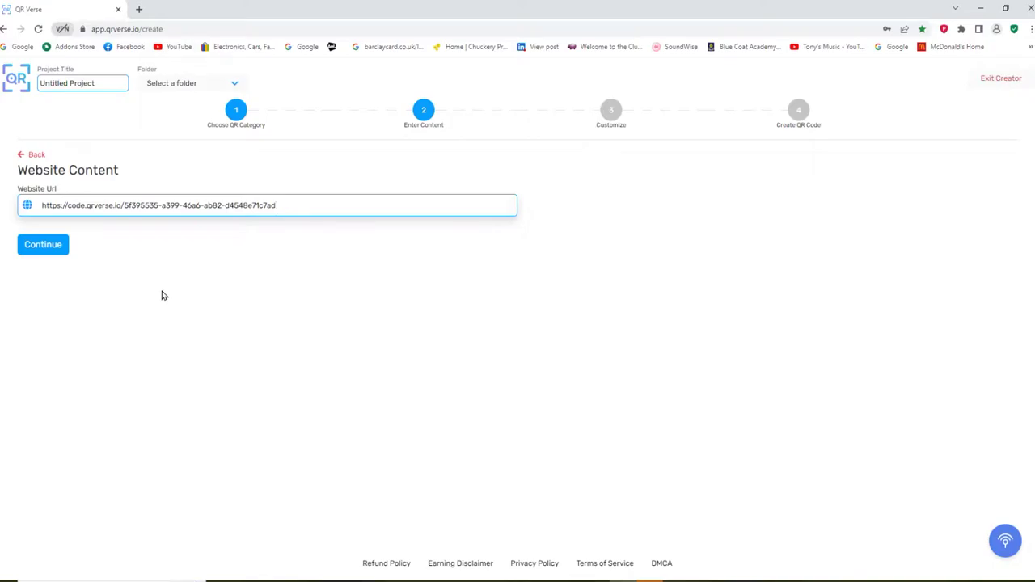
- Open the bookmarked SiteTravelPro site in a new browser tab and log in to its dashboard
{"action": "left_click_drag", "start_coordinate": [323, 204], "coordinate": [42, 205]}
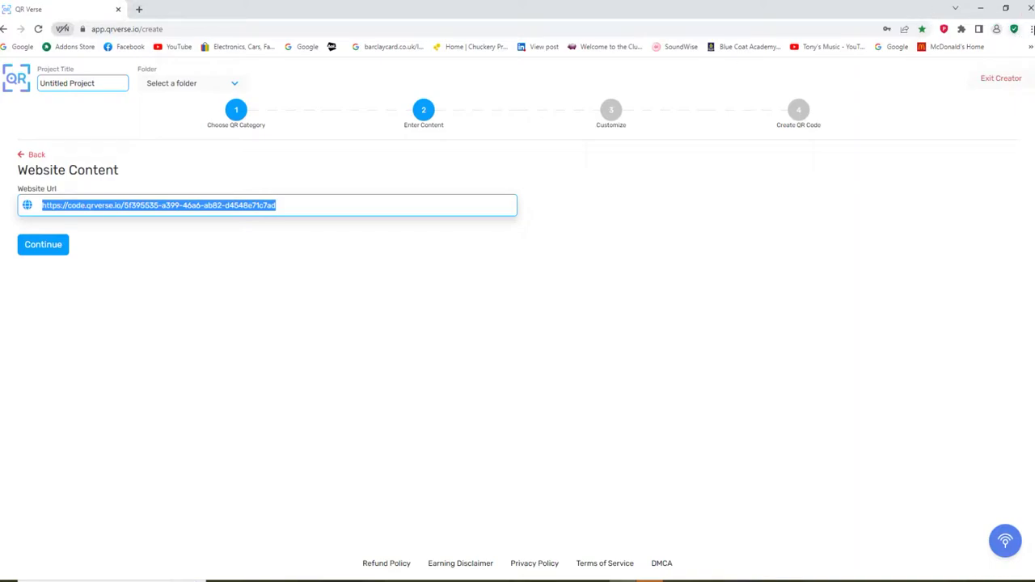
{"action": "left_click", "coordinate": [139, 9]}
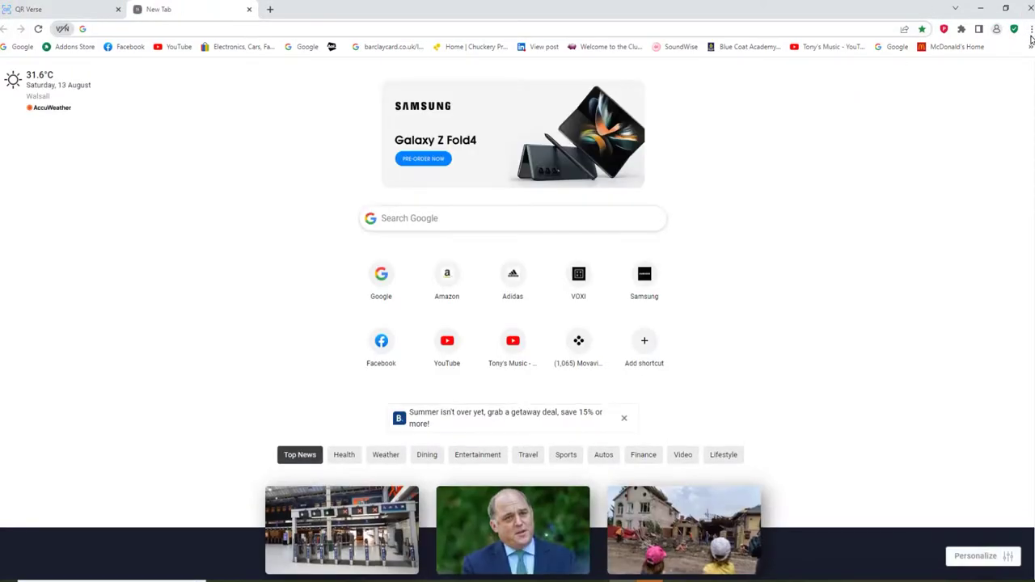
{"action": "left_click", "coordinate": [1030, 28]}
{"action": "mouse_move", "coordinate": [904, 130]}
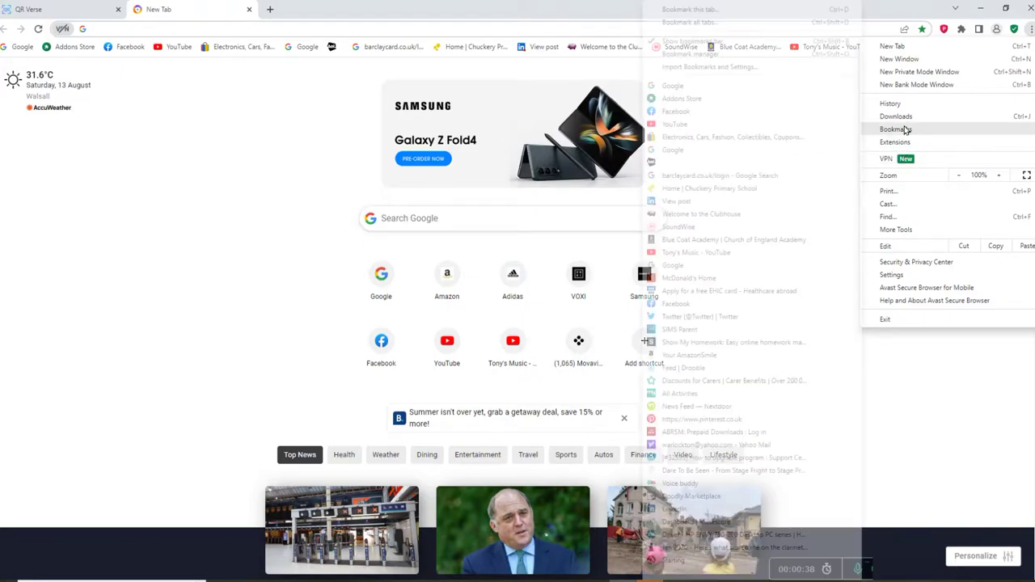
{"action": "mouse_move", "coordinate": [751, 571]}
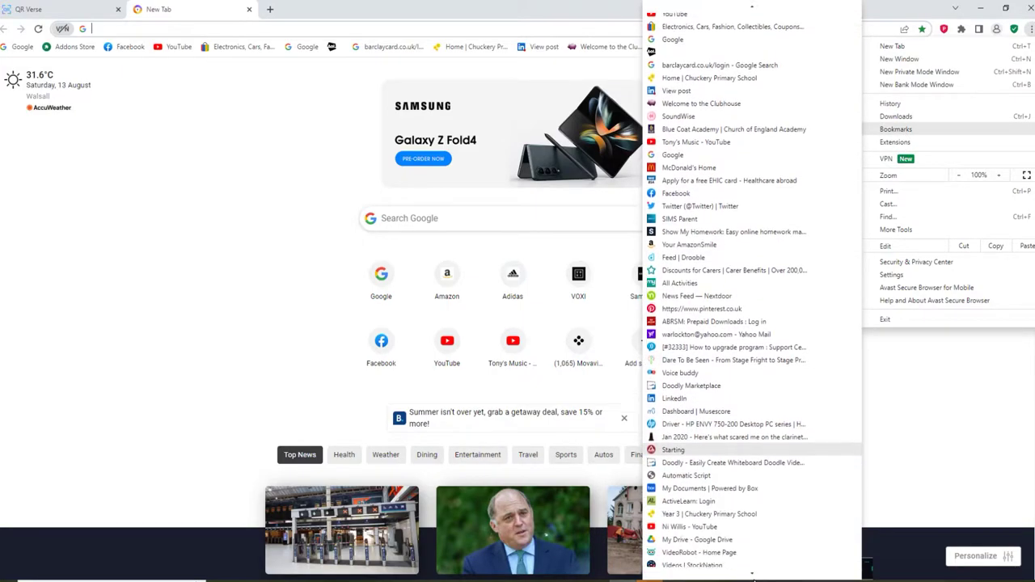
{"action": "scroll", "coordinate": [767, 528], "scroll_direction": "down", "scroll_amount": 8}
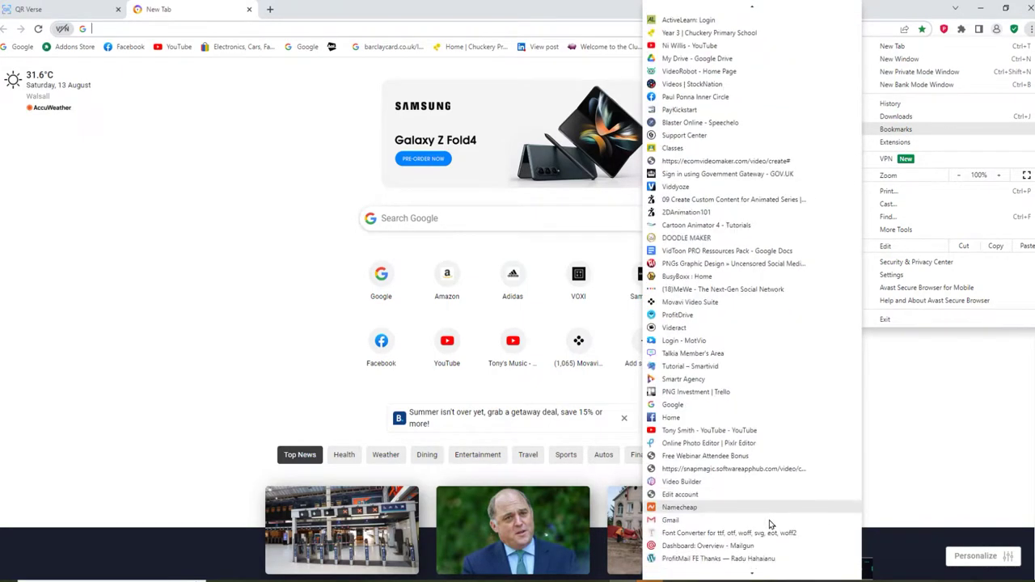
{"action": "scroll", "coordinate": [770, 525], "scroll_direction": "down", "scroll_amount": 12}
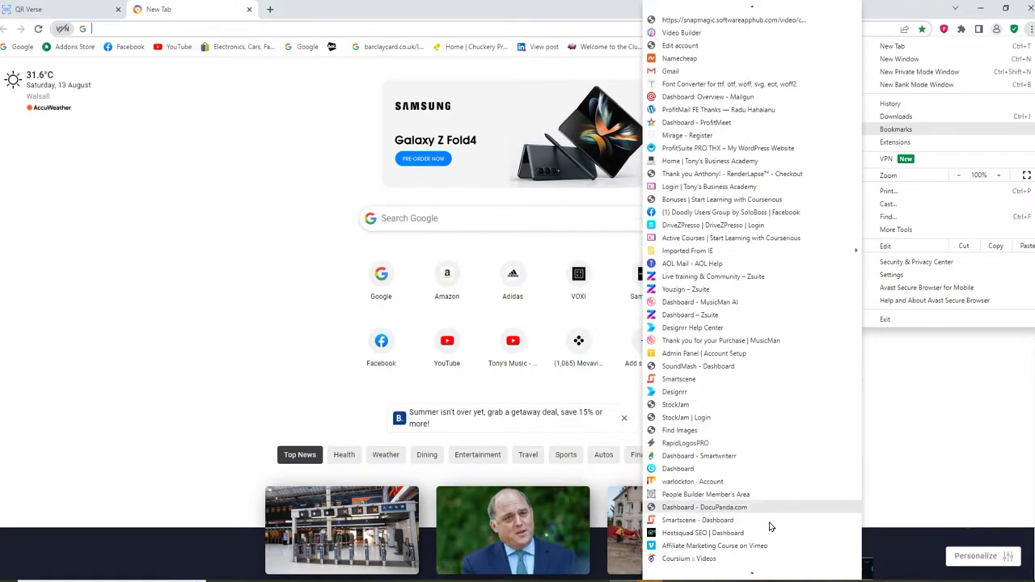
{"action": "scroll", "coordinate": [757, 557], "scroll_direction": "down", "scroll_amount": 12}
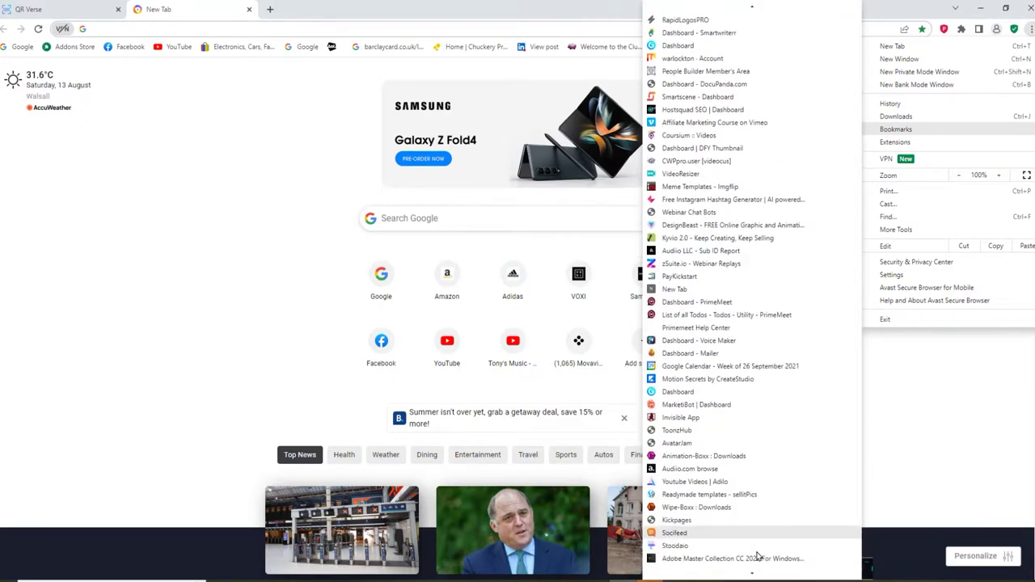
{"action": "scroll", "coordinate": [757, 557], "scroll_direction": "down", "scroll_amount": 12}
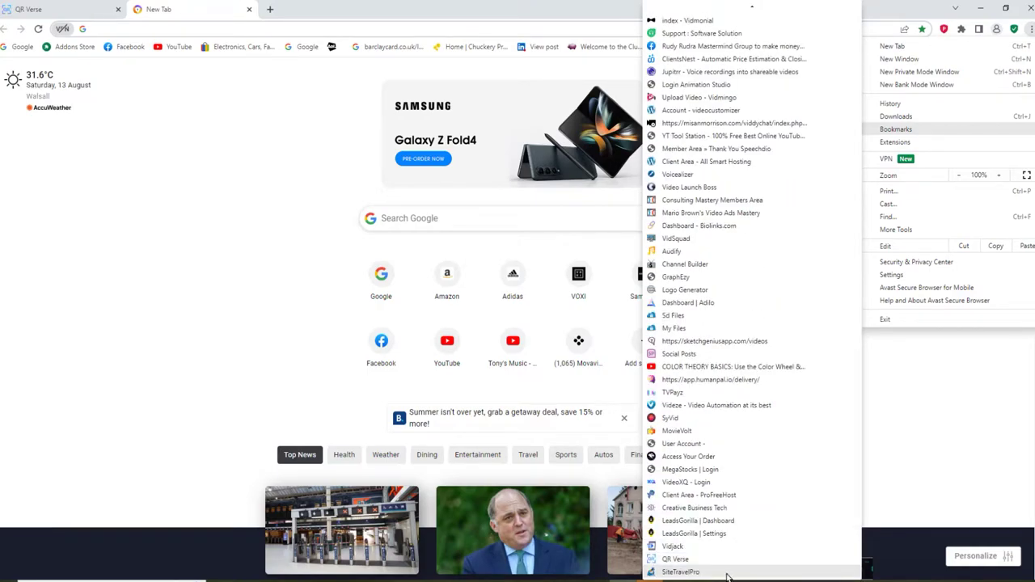
{"action": "left_click", "coordinate": [730, 573]}
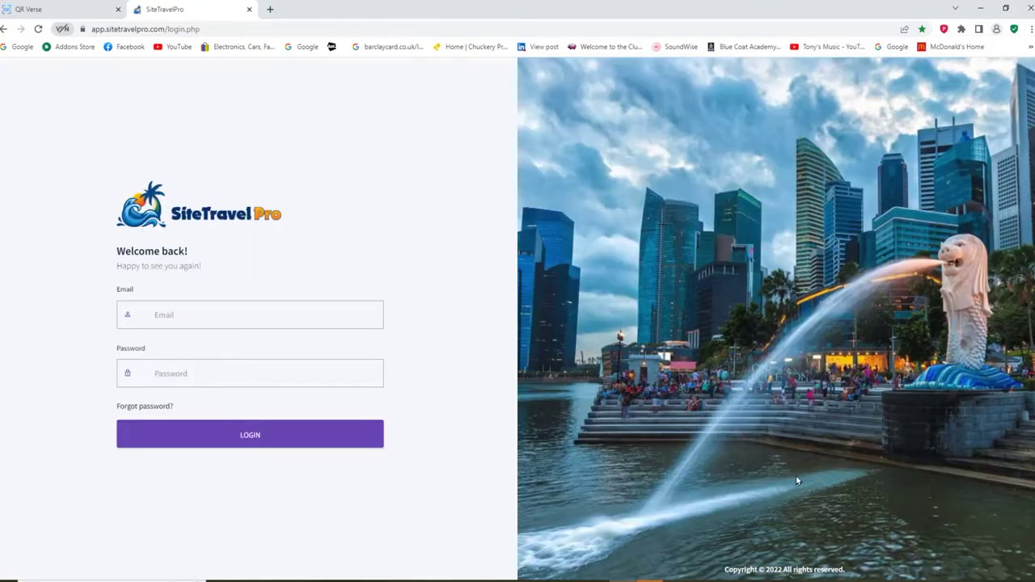
{"action": "left_click", "coordinate": [238, 445]}
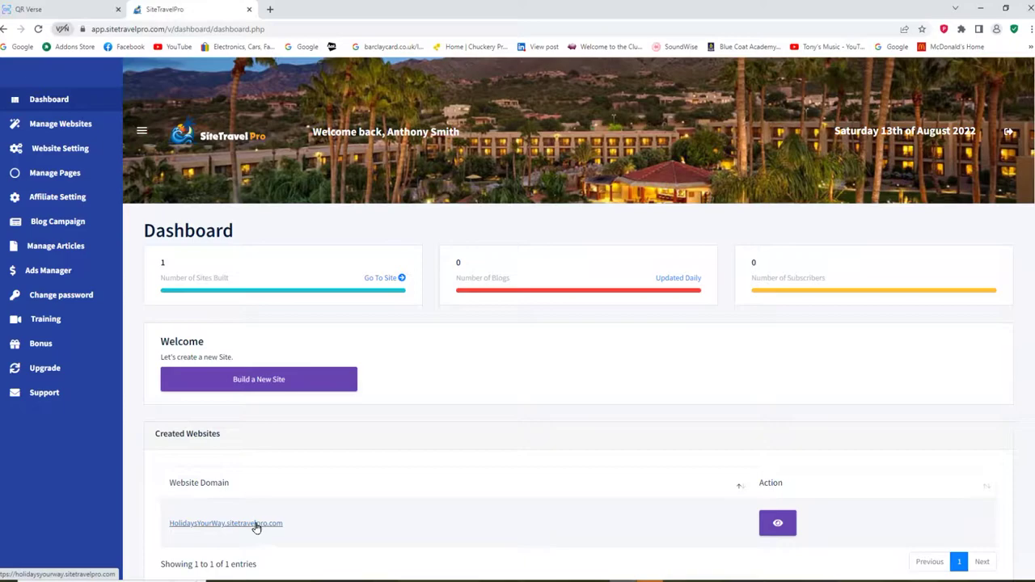
- Copy the link address of HolidaysYourWay.sitetravelpro.com from the created websites and close the SiteTravelPro tab
{"action": "right_click", "coordinate": [255, 527]}
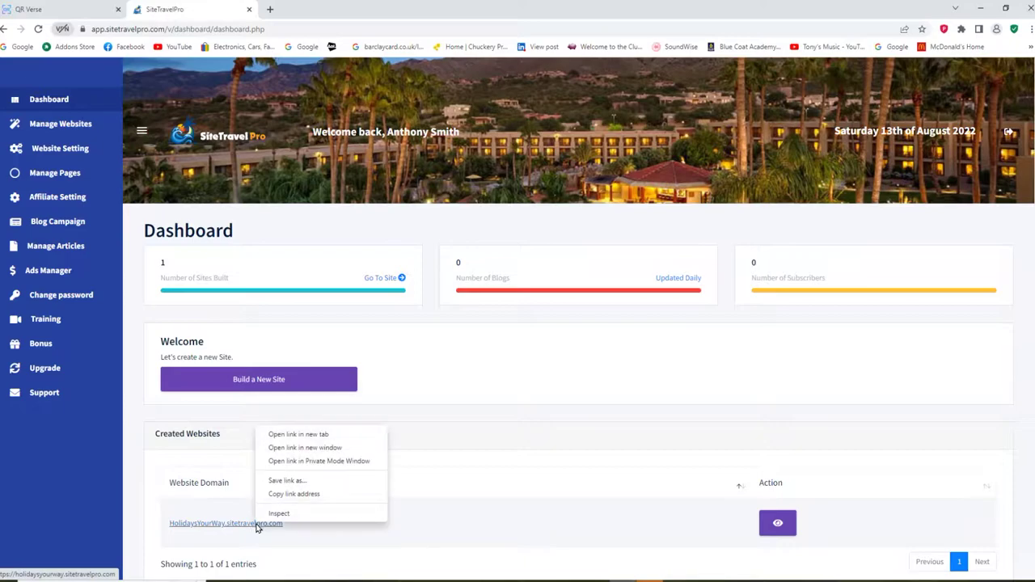
{"action": "left_click", "coordinate": [320, 496]}
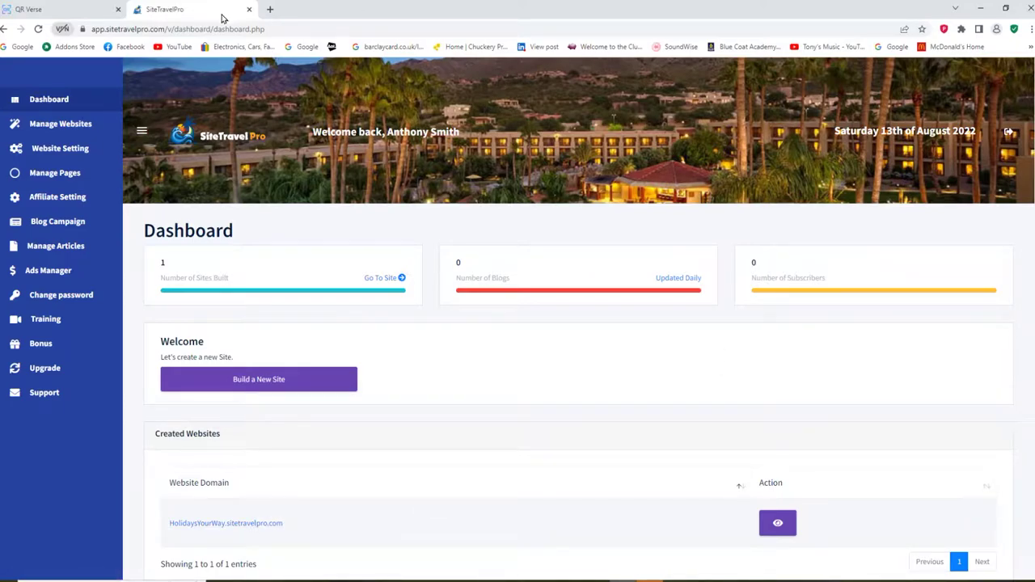
{"action": "left_click", "coordinate": [249, 9]}
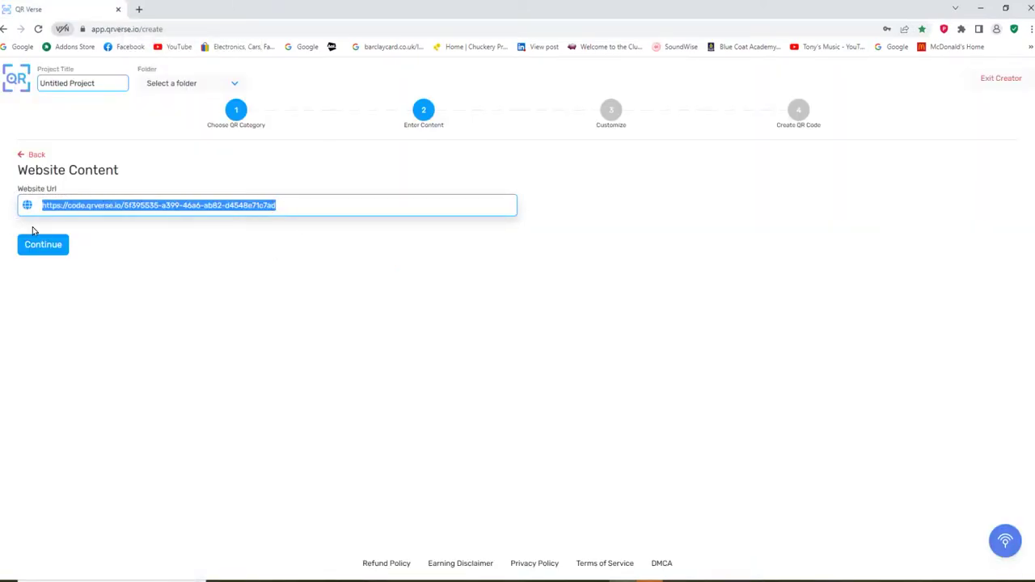
{"action": "right_click", "coordinate": [125, 204]}
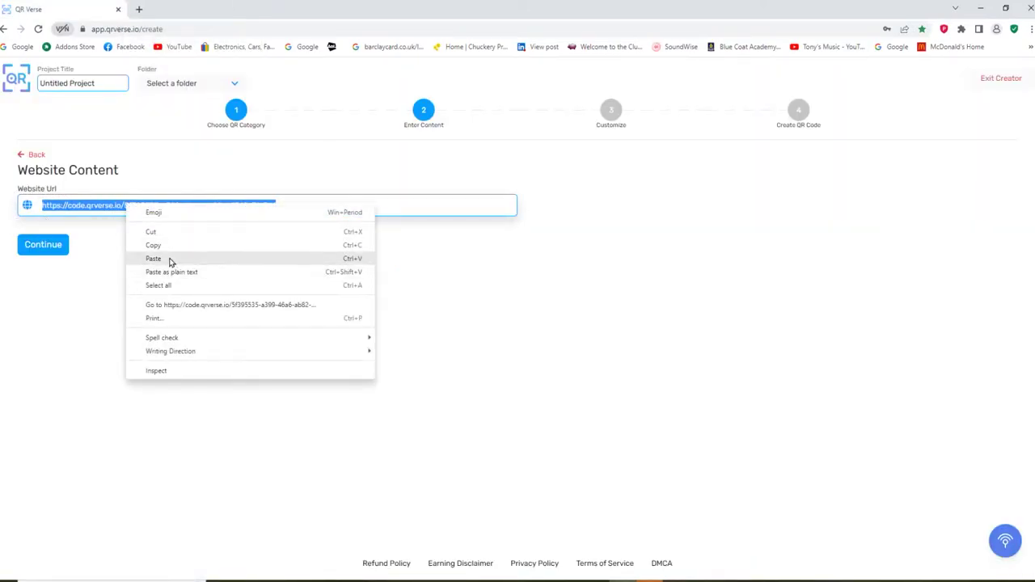
{"action": "left_click", "coordinate": [171, 260]}
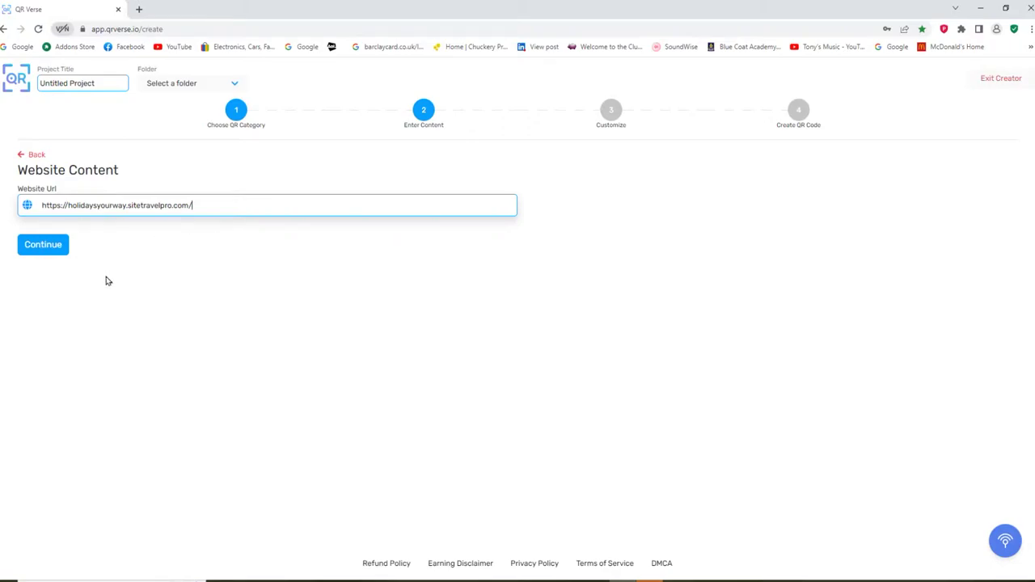
{"action": "left_click", "coordinate": [47, 247]}
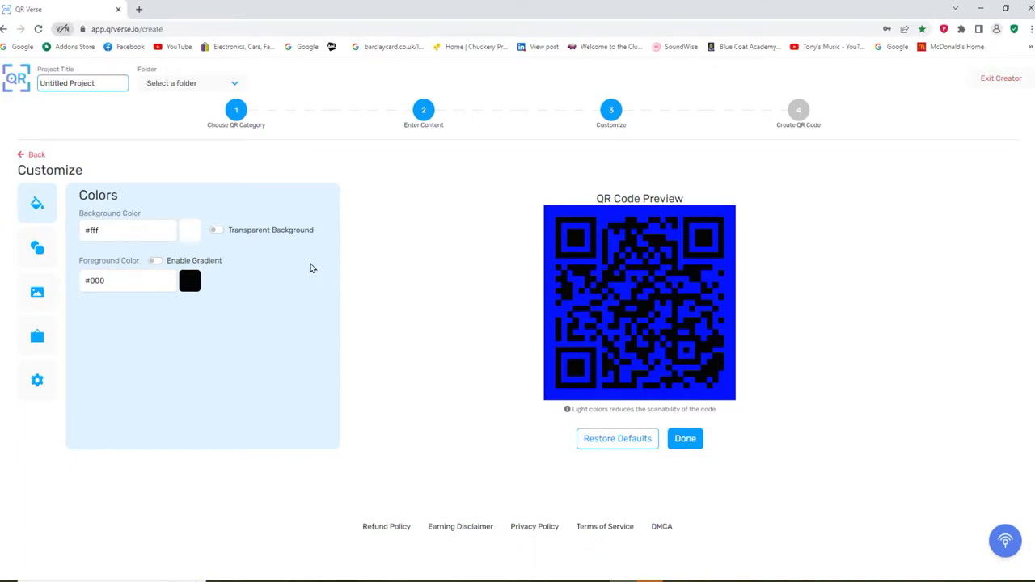
- Set the QR code's background color to light yellow-green #EDFF73
{"action": "left_click", "coordinate": [189, 235]}
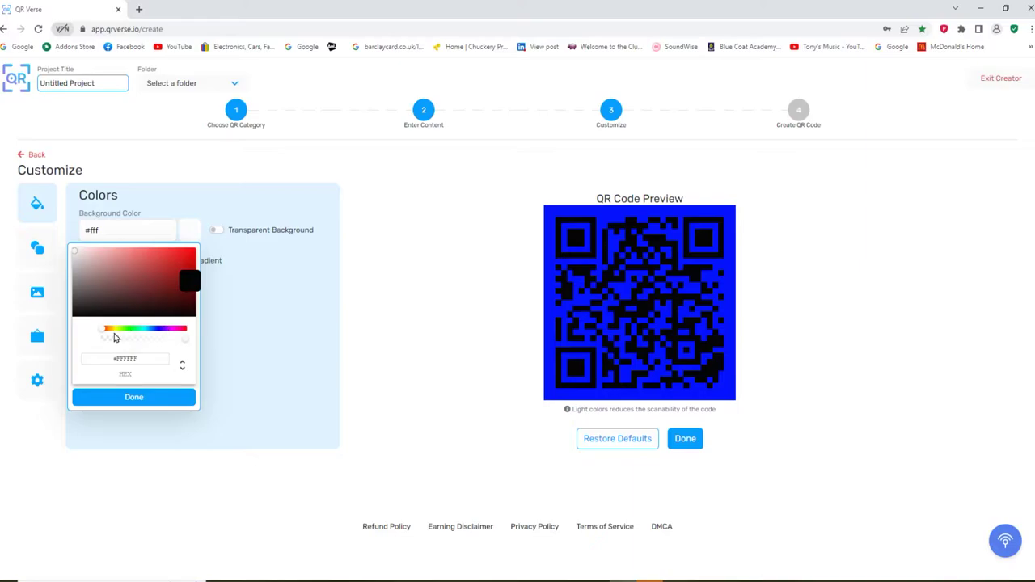
{"action": "left_click", "coordinate": [111, 329]}
{"action": "left_click", "coordinate": [160, 266]}
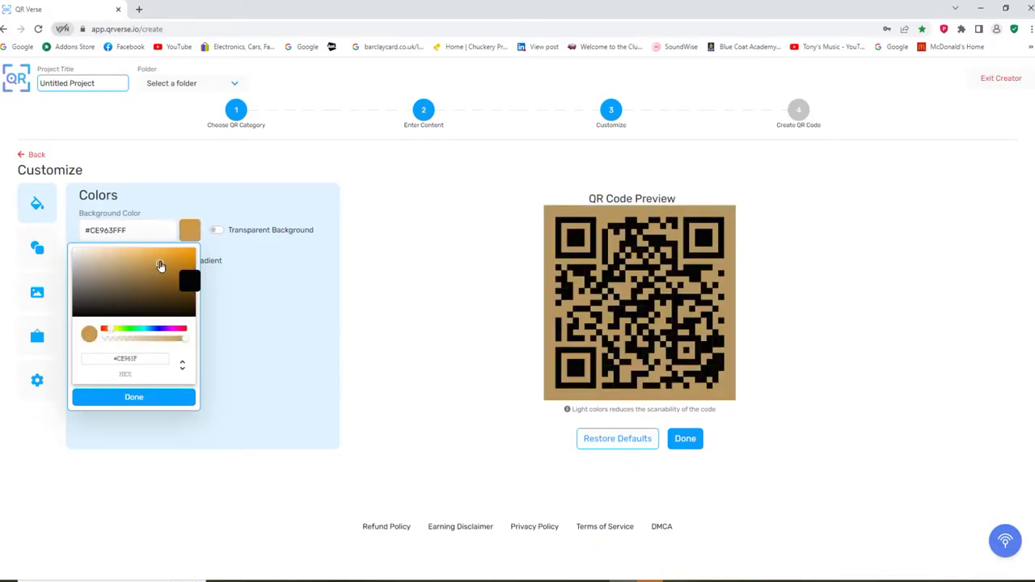
{"action": "left_click_drag", "start_coordinate": [159, 243], "coordinate": [141, 243]}
{"action": "left_click", "coordinate": [141, 241]}
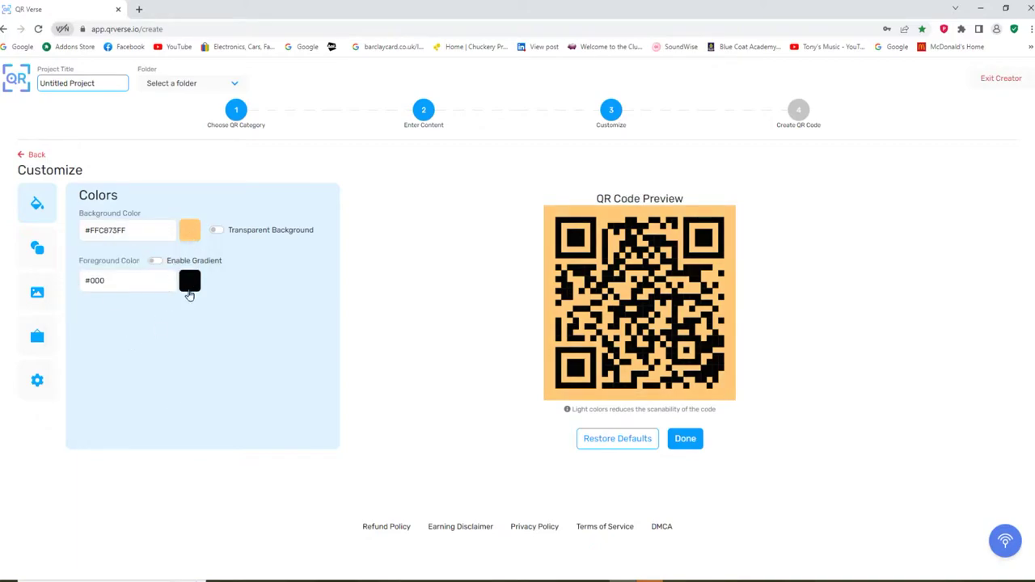
{"action": "left_click", "coordinate": [196, 233]}
{"action": "left_click_drag", "start_coordinate": [112, 338], "coordinate": [125, 333]}
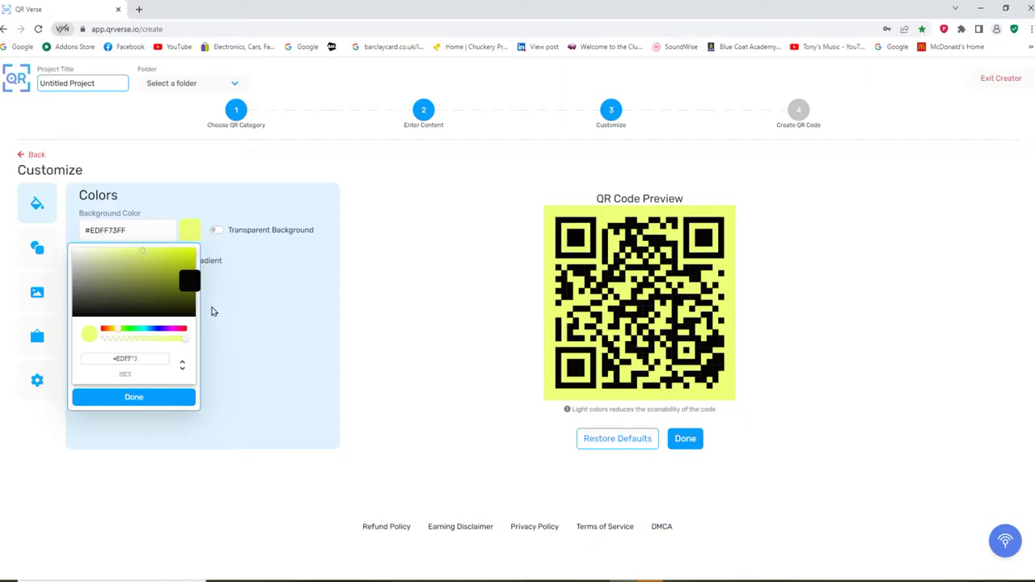
{"action": "left_click", "coordinate": [148, 401]}
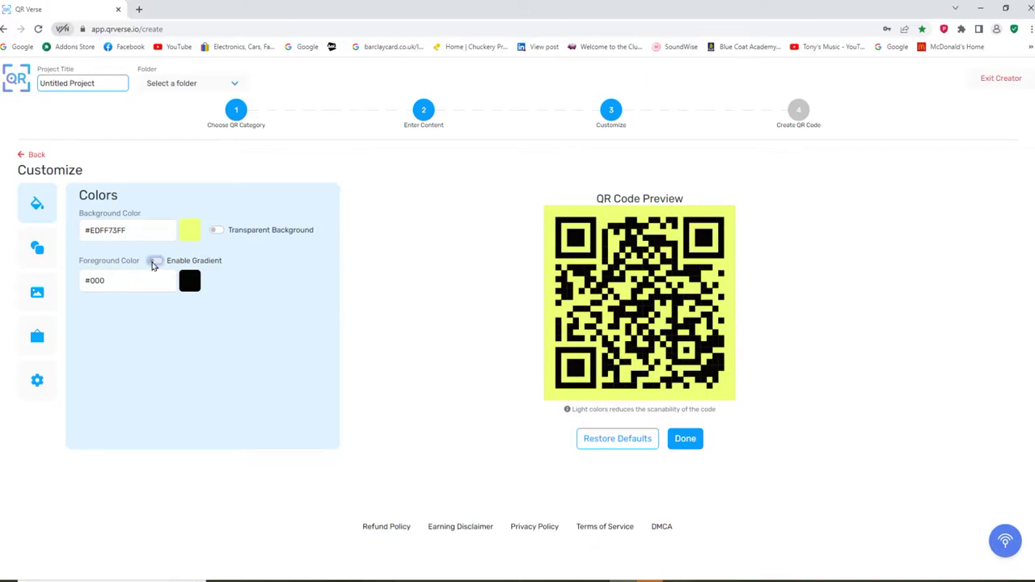
- Enable a gradient for the QR code's foreground and set its first color to purple #710DF0
{"action": "left_click", "coordinate": [159, 263]}
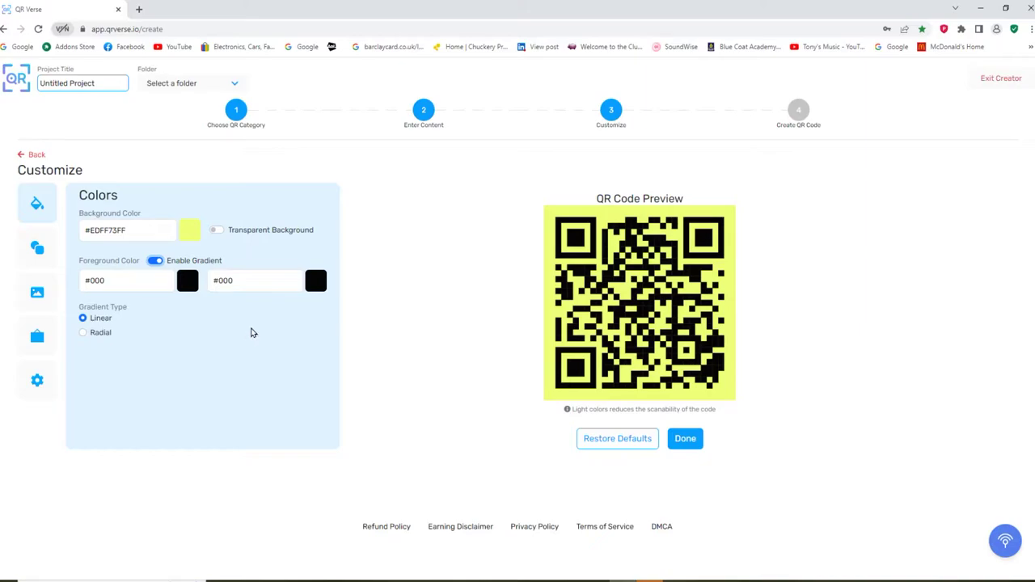
{"action": "left_click", "coordinate": [187, 288]}
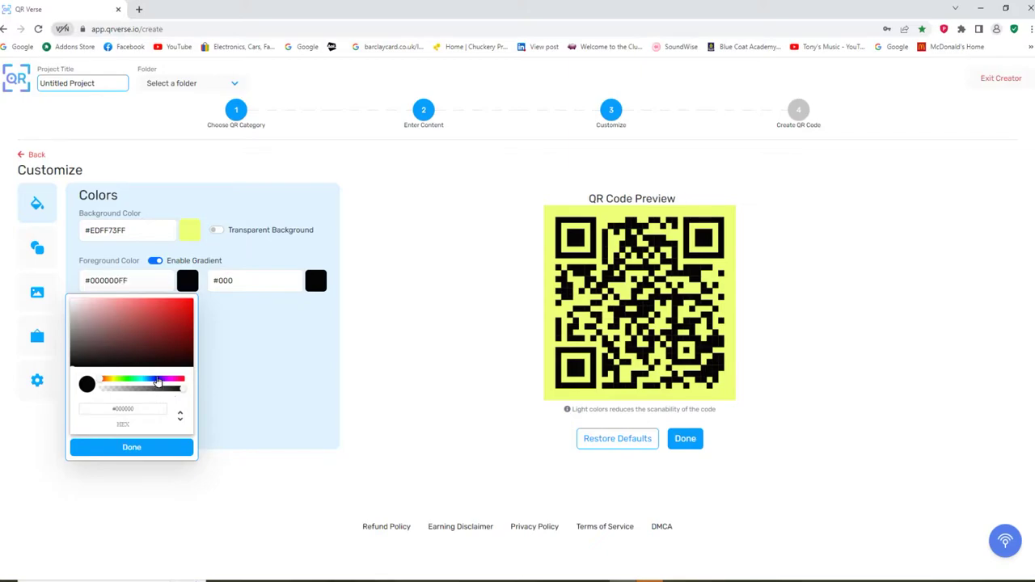
{"action": "left_click", "coordinate": [162, 378]}
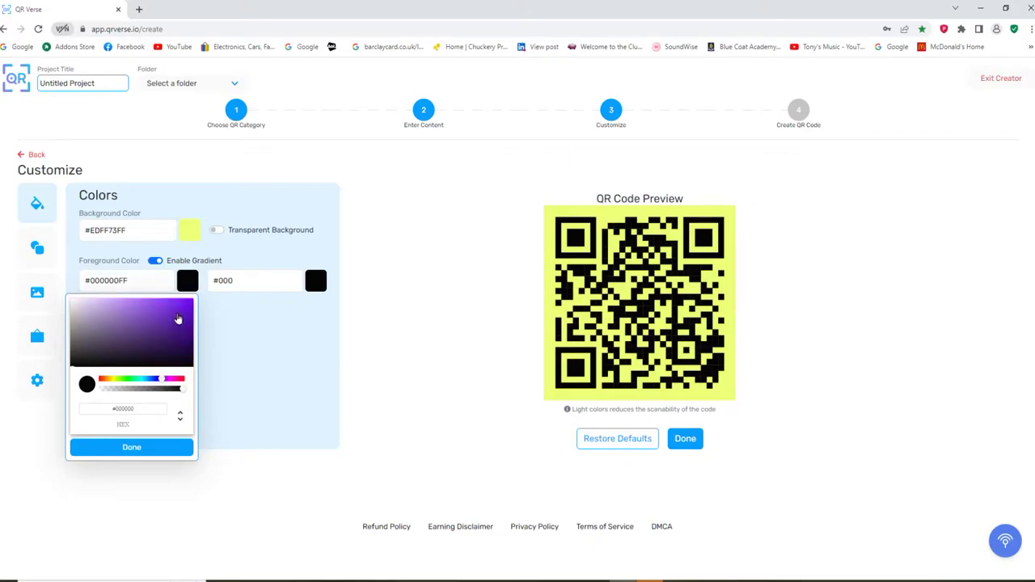
{"action": "left_click", "coordinate": [188, 305]}
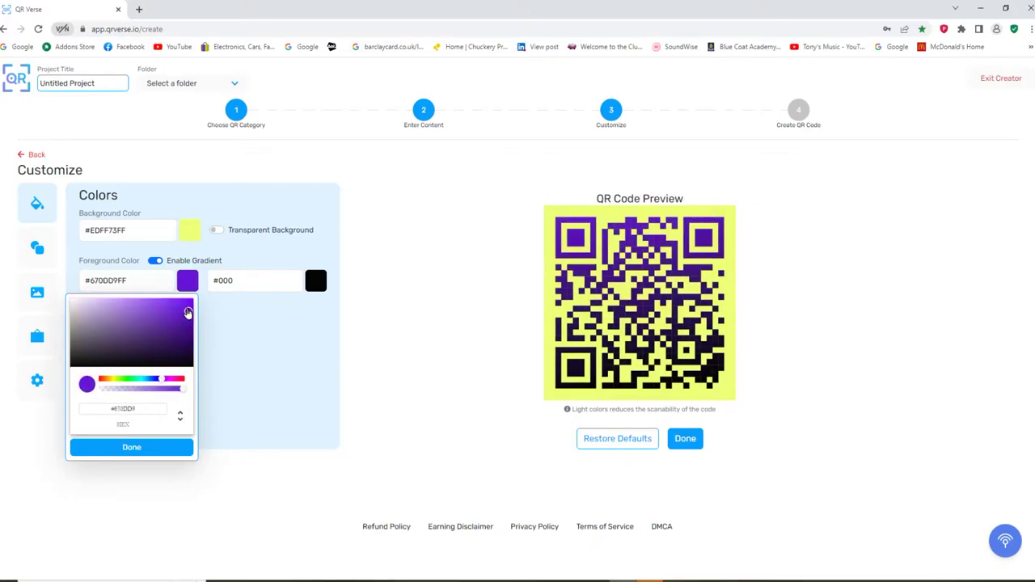
{"action": "left_click", "coordinate": [283, 396]}
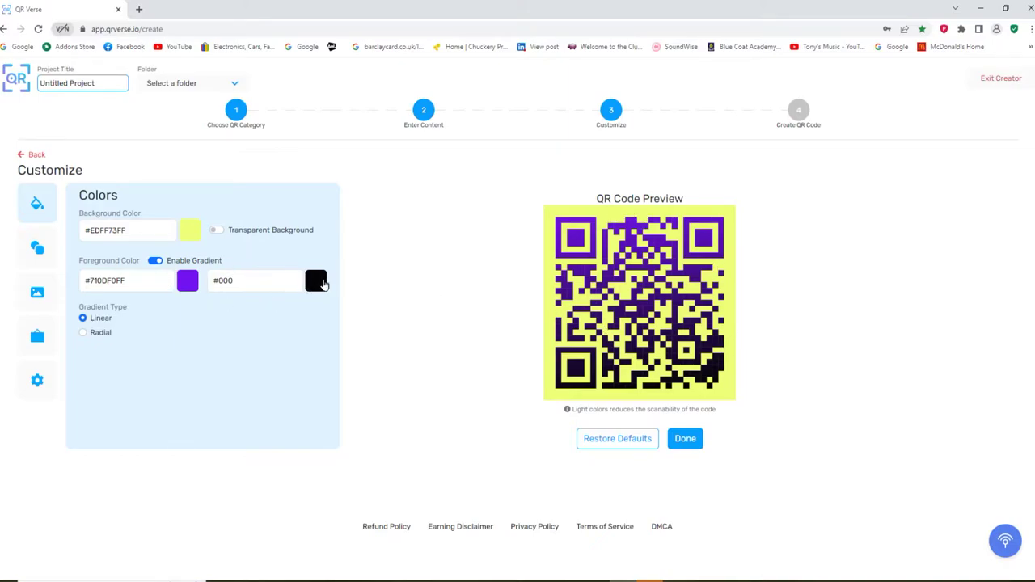
- Try dark red #6E0404 as the foreground gradient's second color and return it to black #000000
{"action": "left_click", "coordinate": [318, 290]}
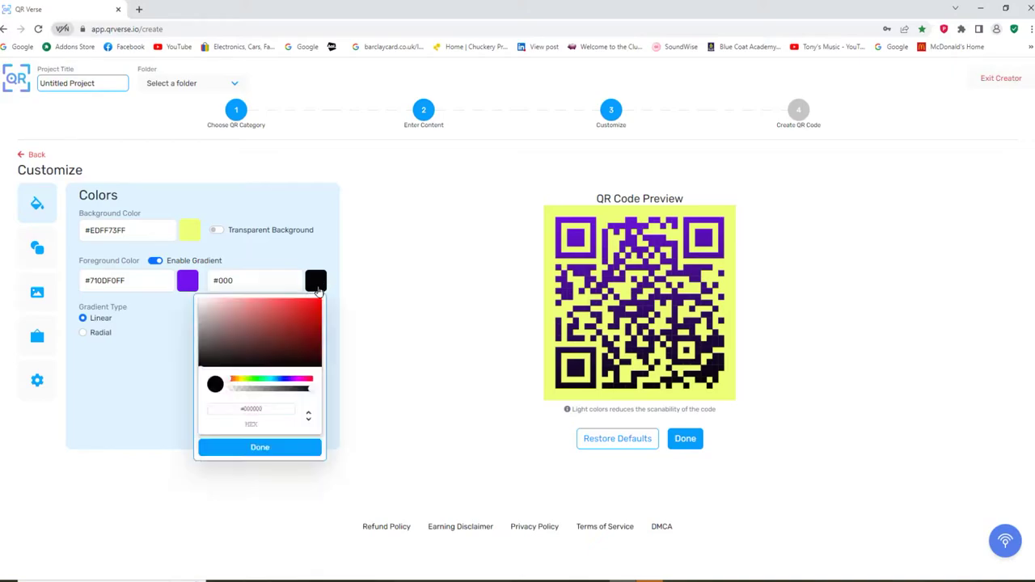
{"action": "left_click", "coordinate": [314, 347]}
{"action": "left_click", "coordinate": [319, 340]}
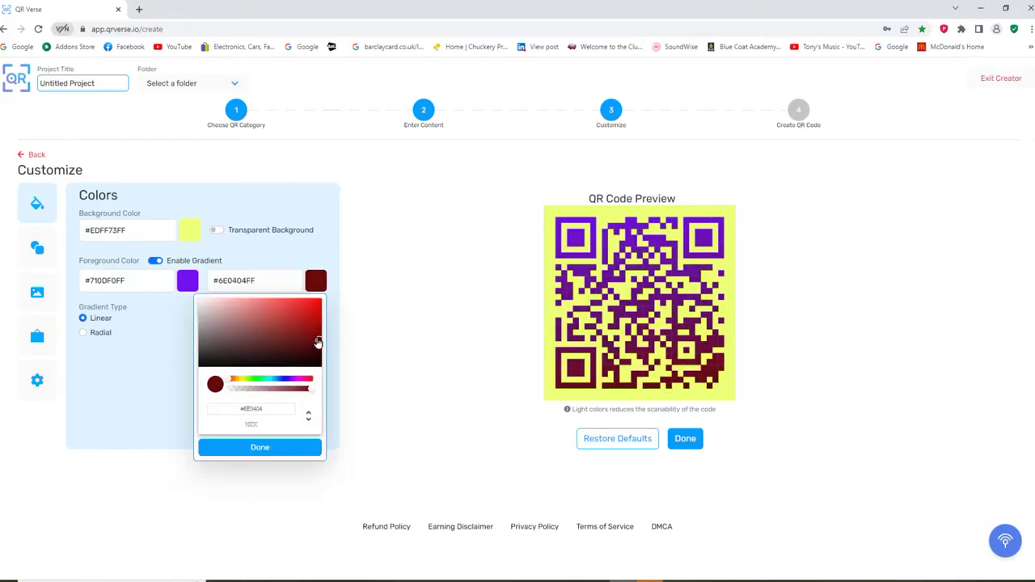
{"action": "left_click_drag", "start_coordinate": [318, 350], "coordinate": [317, 368]}
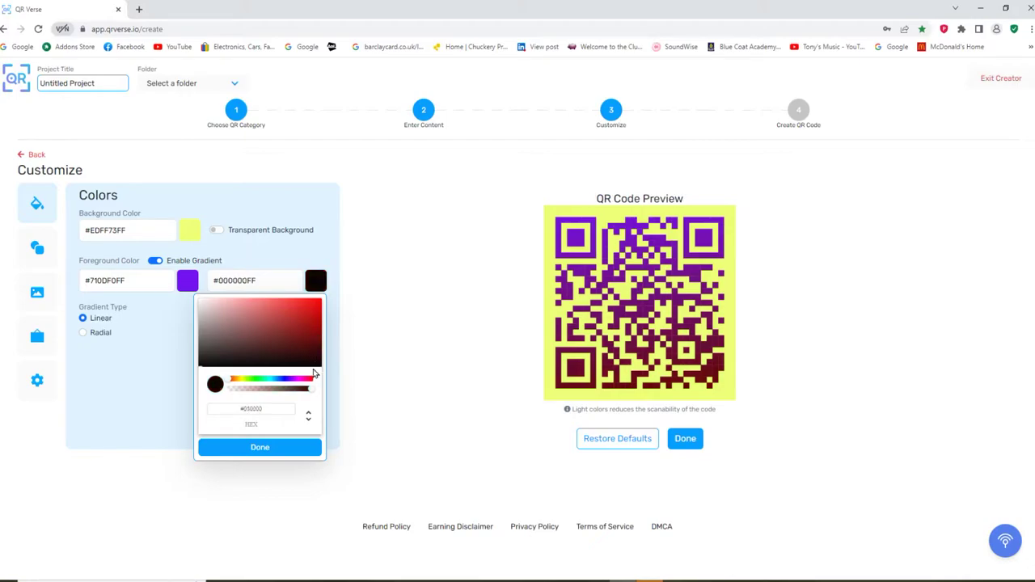
{"action": "left_click", "coordinate": [350, 363]}
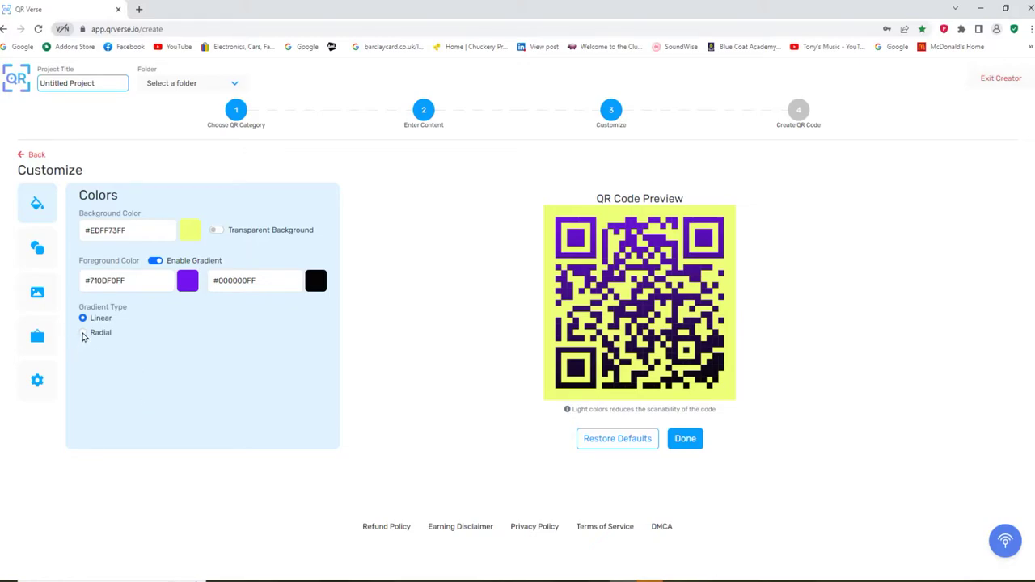
- Preview the radial gradient type on the QR code and switch back to linear
{"action": "left_click", "coordinate": [83, 333]}
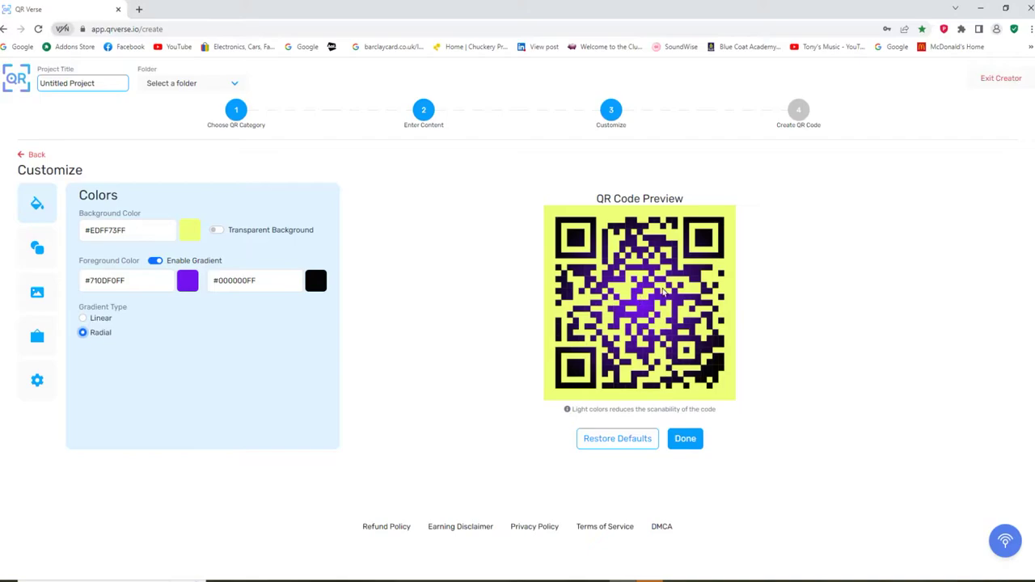
{"action": "left_click", "coordinate": [83, 318]}
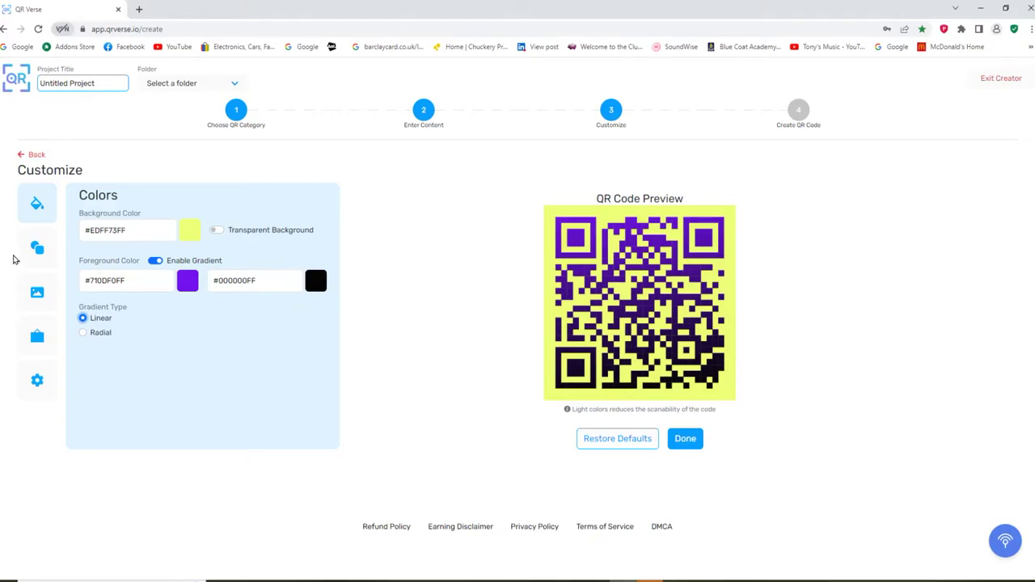
- Apply the round dot pattern to the QR code in the shape settings
{"action": "left_click", "coordinate": [36, 250]}
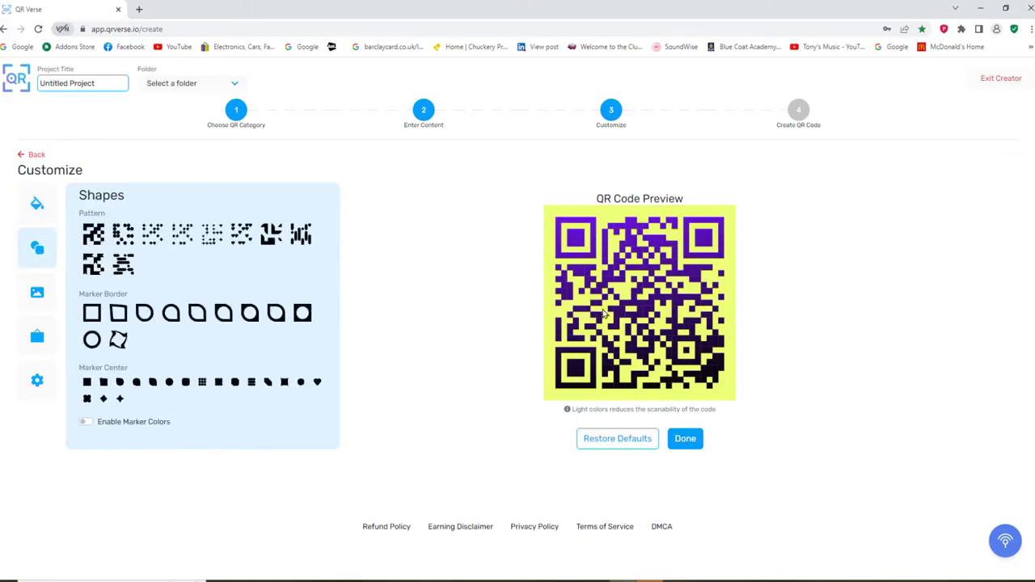
{"action": "left_click", "coordinate": [91, 240]}
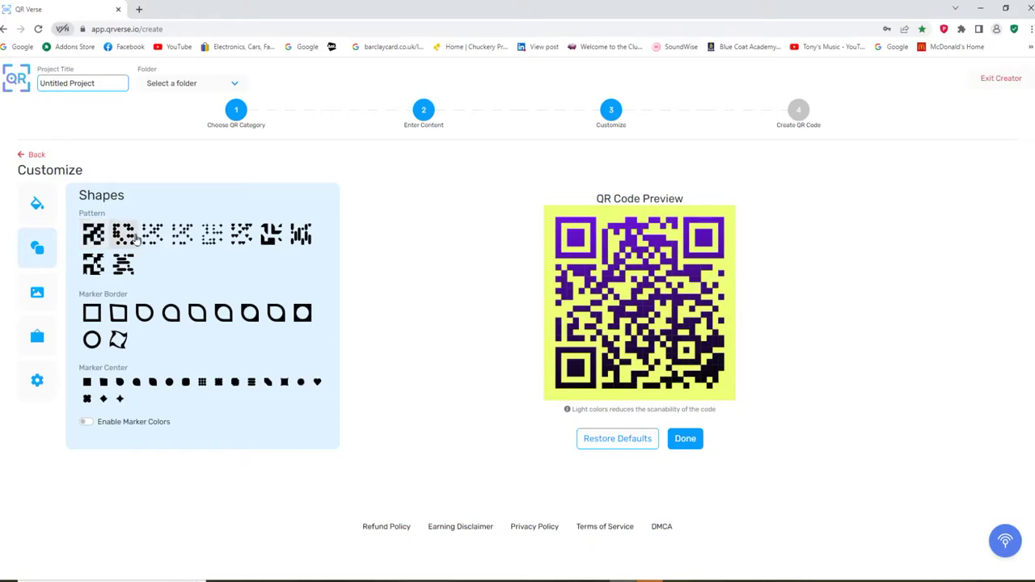
{"action": "left_click", "coordinate": [124, 236]}
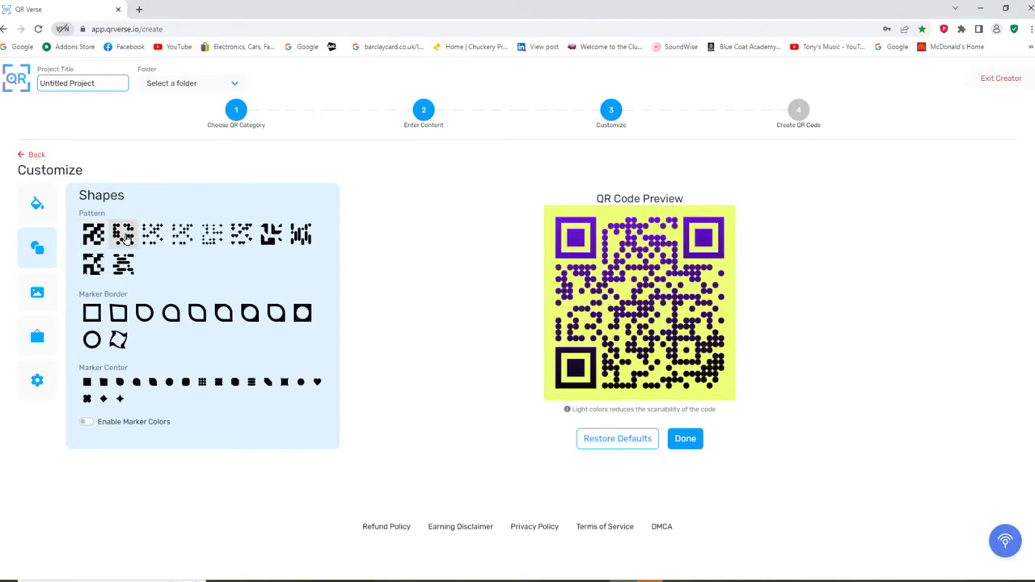
- Try the diamond, star, heart and other patterns on the QR code and apply the notched square pattern
{"action": "left_click", "coordinate": [153, 236]}
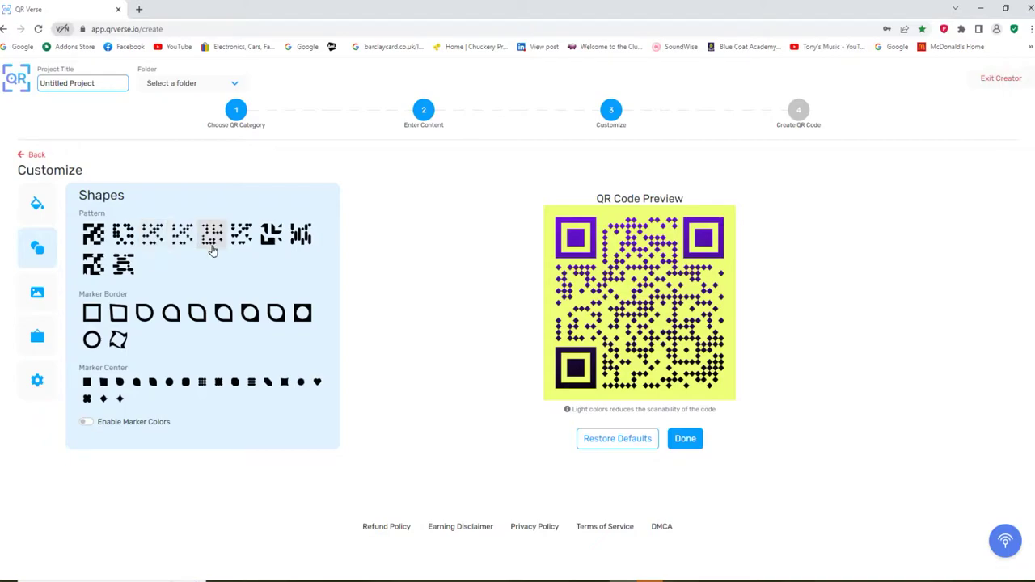
{"action": "left_click", "coordinate": [182, 244]}
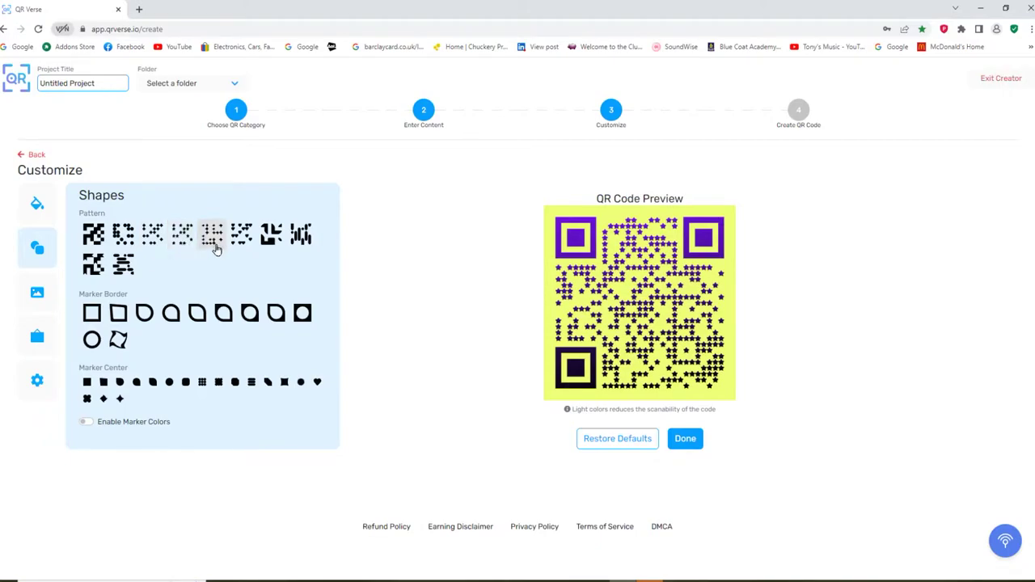
{"action": "left_click", "coordinate": [212, 247]}
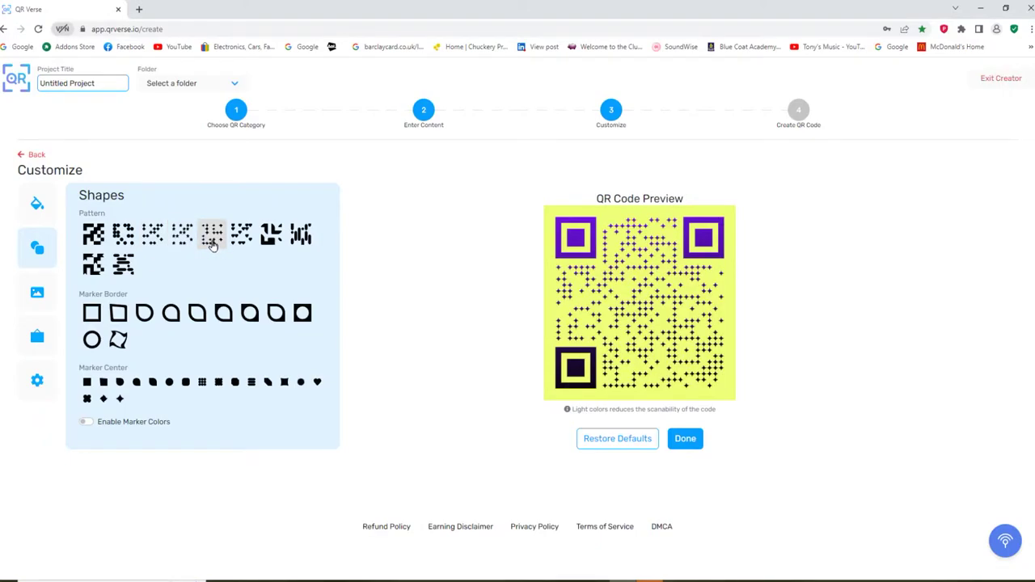
{"action": "left_click", "coordinate": [240, 242]}
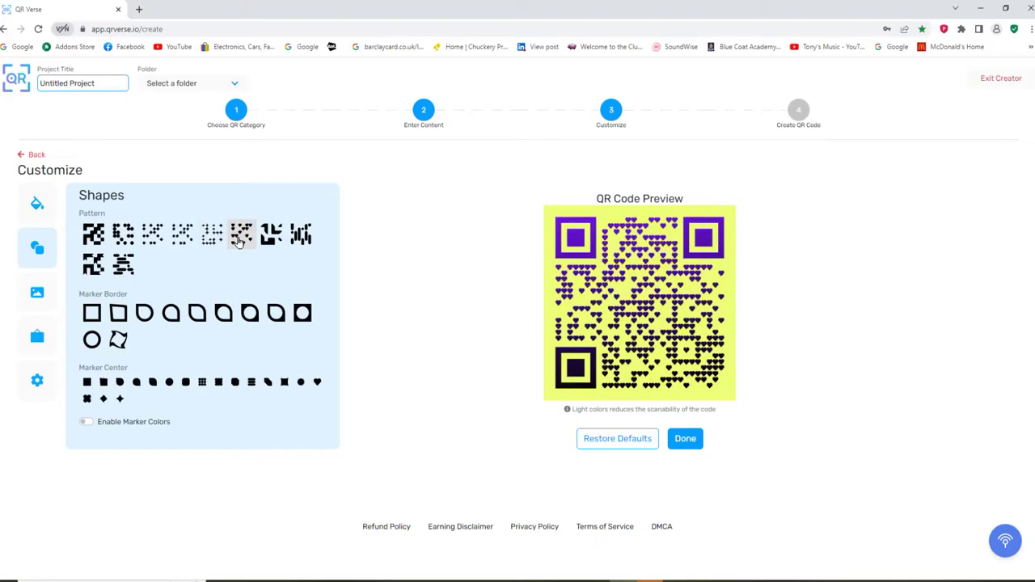
{"action": "left_click", "coordinate": [269, 239]}
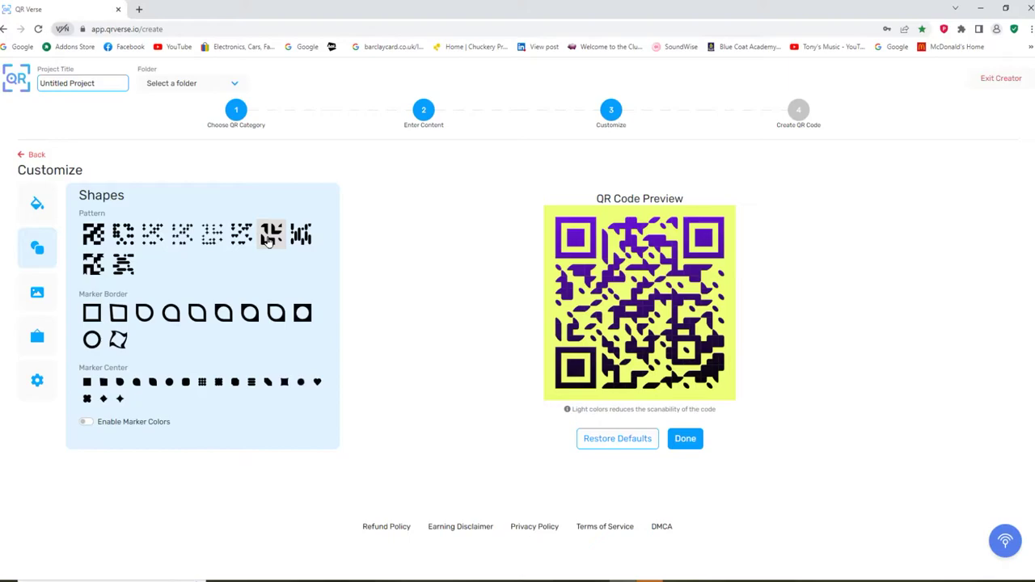
{"action": "left_click", "coordinate": [301, 237]}
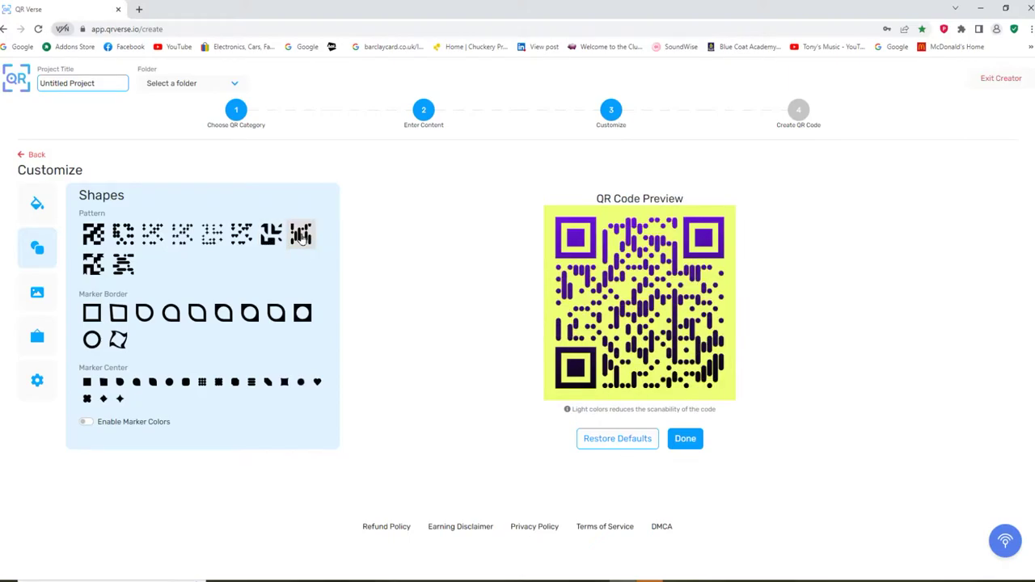
{"action": "left_click", "coordinate": [94, 275]}
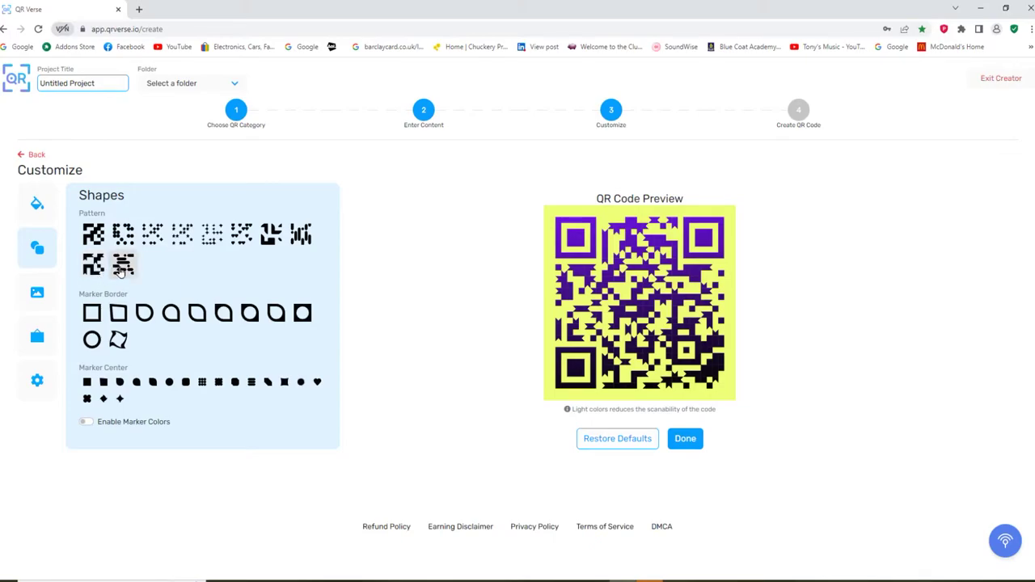
{"action": "left_click", "coordinate": [120, 270]}
{"action": "left_click", "coordinate": [89, 269]}
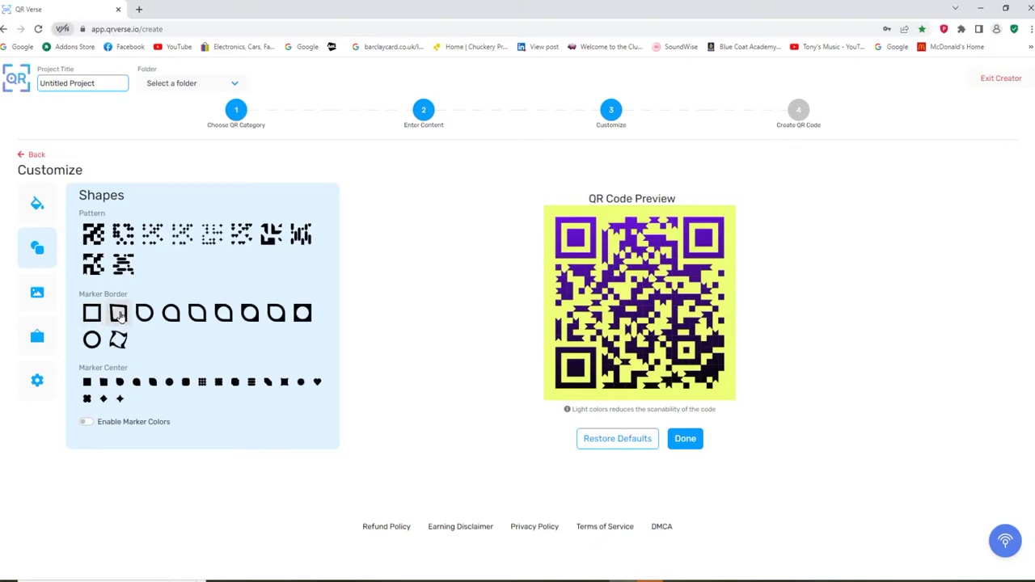
- Try the teardrop and circle-in-square marker borders, then apply the wavy four-pointed marker border
{"action": "left_click", "coordinate": [145, 317]}
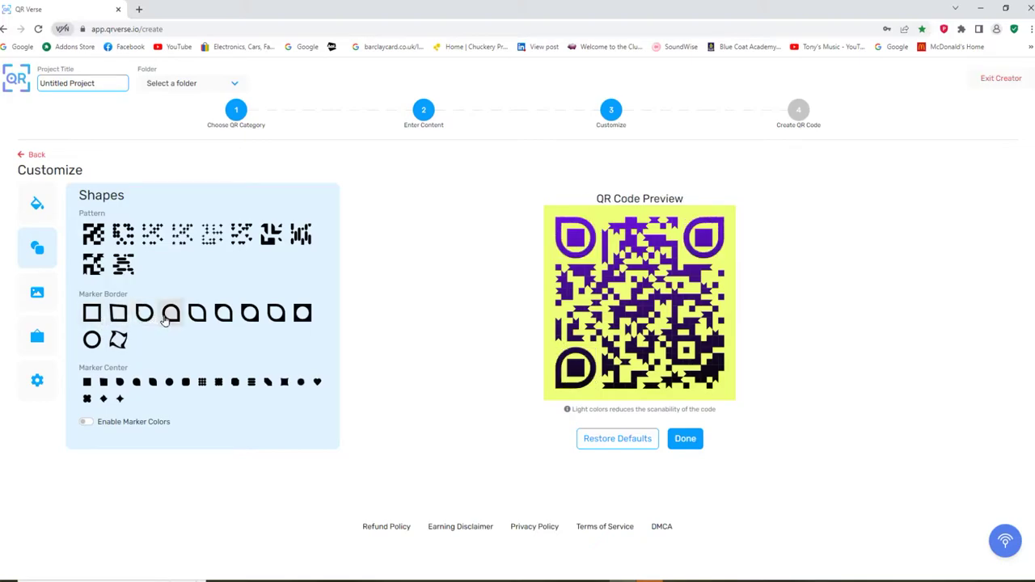
{"action": "left_click", "coordinate": [170, 314]}
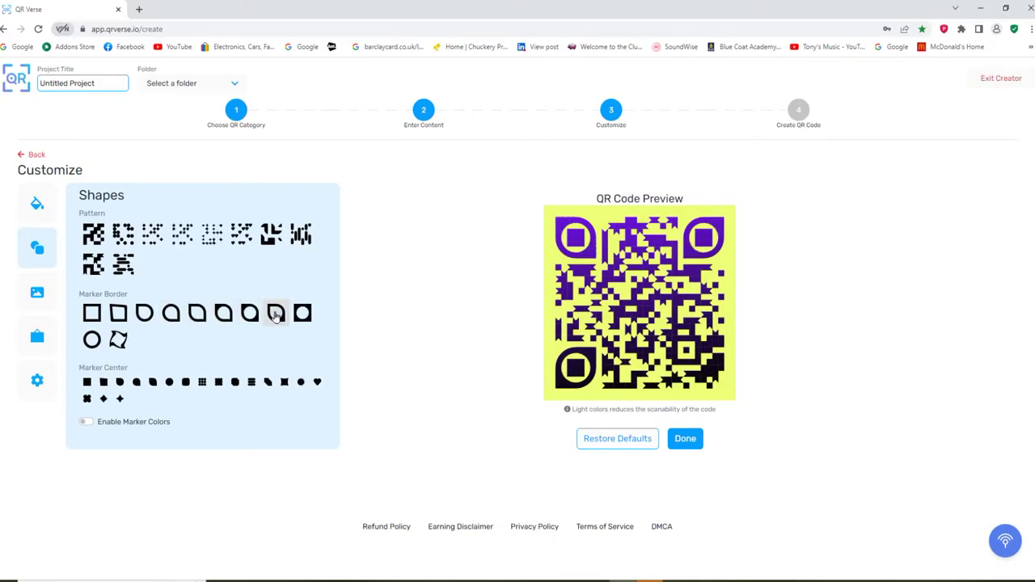
{"action": "left_click", "coordinate": [302, 314]}
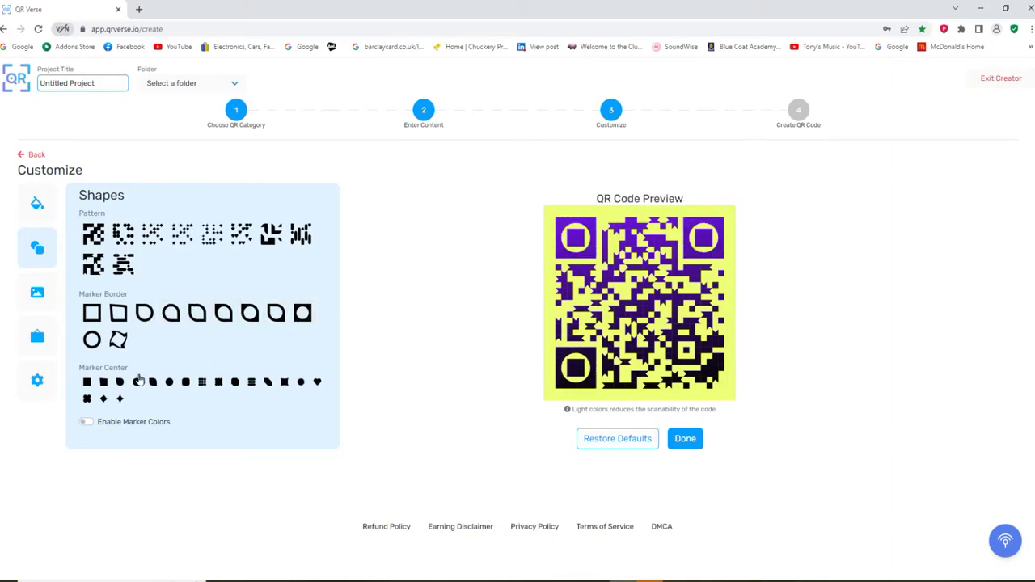
{"action": "left_click", "coordinate": [118, 339]}
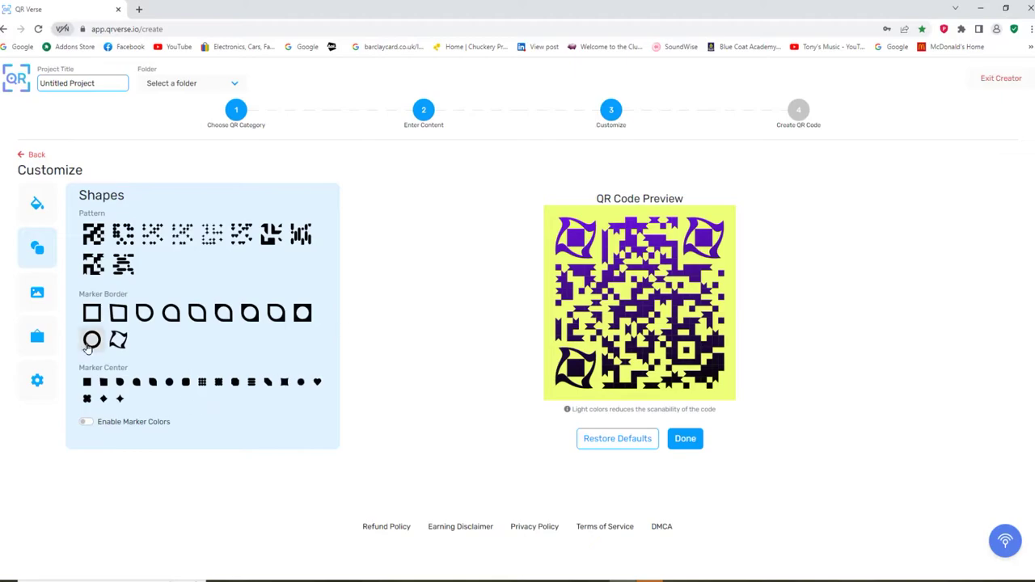
- Enable marker colors and set the marker border color to red #CC1414
{"action": "left_click", "coordinate": [85, 422]}
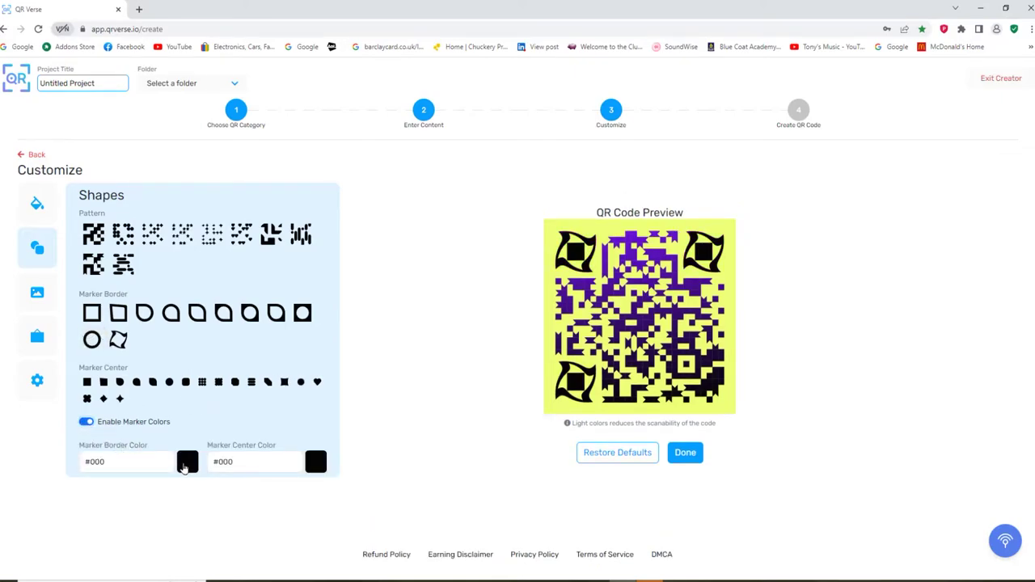
{"action": "left_click", "coordinate": [185, 468]}
{"action": "left_click", "coordinate": [180, 315]}
{"action": "left_click_drag", "start_coordinate": [180, 315], "coordinate": [184, 302]}
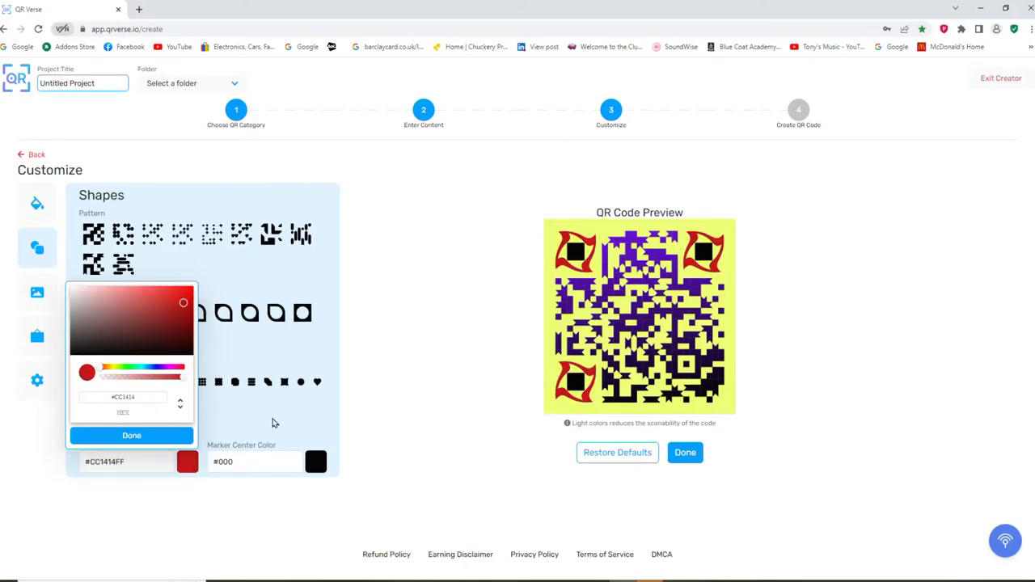
{"action": "left_click", "coordinate": [271, 417]}
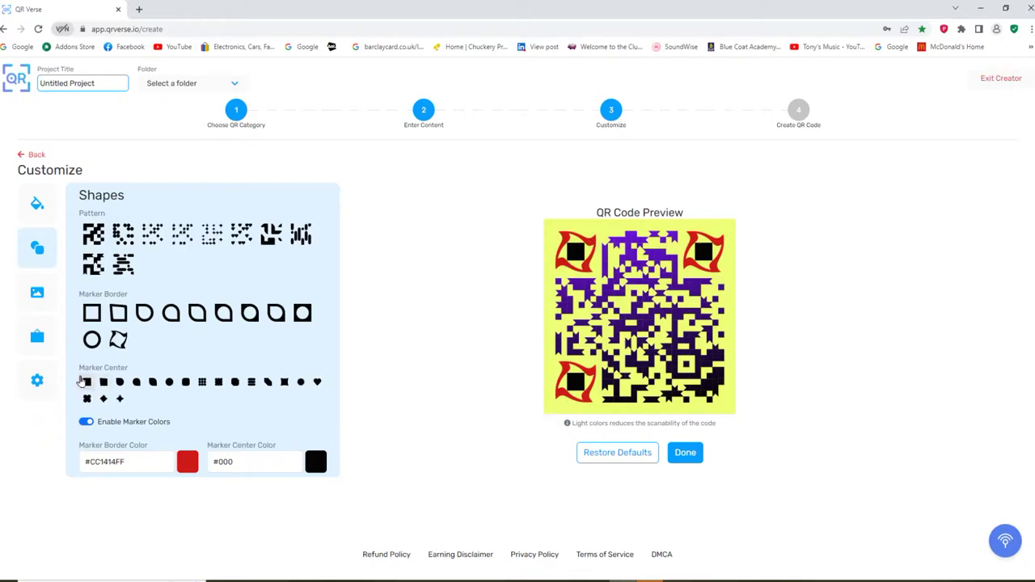
- Try the marker center shapes, including the heart, clover and four-pointed star, and apply the diamond center
{"action": "left_click", "coordinate": [283, 383]}
{"action": "left_click", "coordinate": [103, 383]}
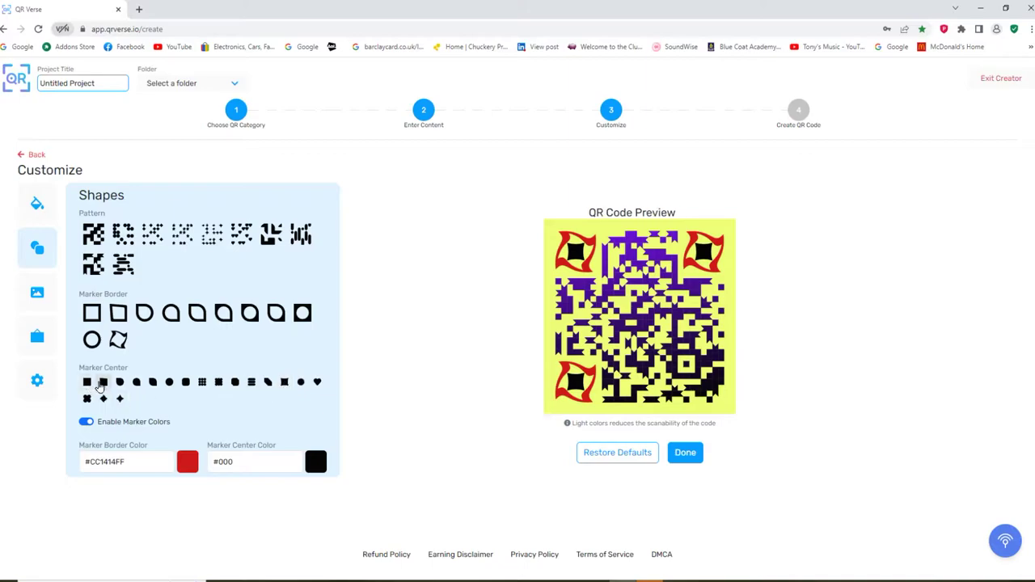
{"action": "left_click", "coordinate": [149, 383]}
{"action": "left_click", "coordinate": [168, 386]}
{"action": "left_click", "coordinate": [190, 386]}
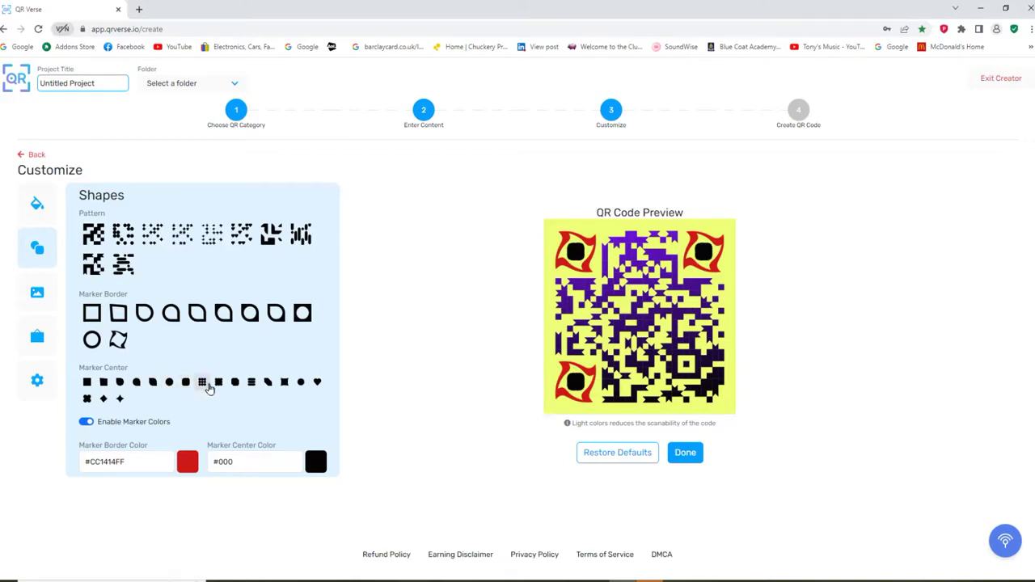
{"action": "left_click", "coordinate": [203, 386]}
{"action": "left_click", "coordinate": [224, 388]}
{"action": "left_click", "coordinate": [251, 384]}
{"action": "left_click", "coordinate": [268, 385]}
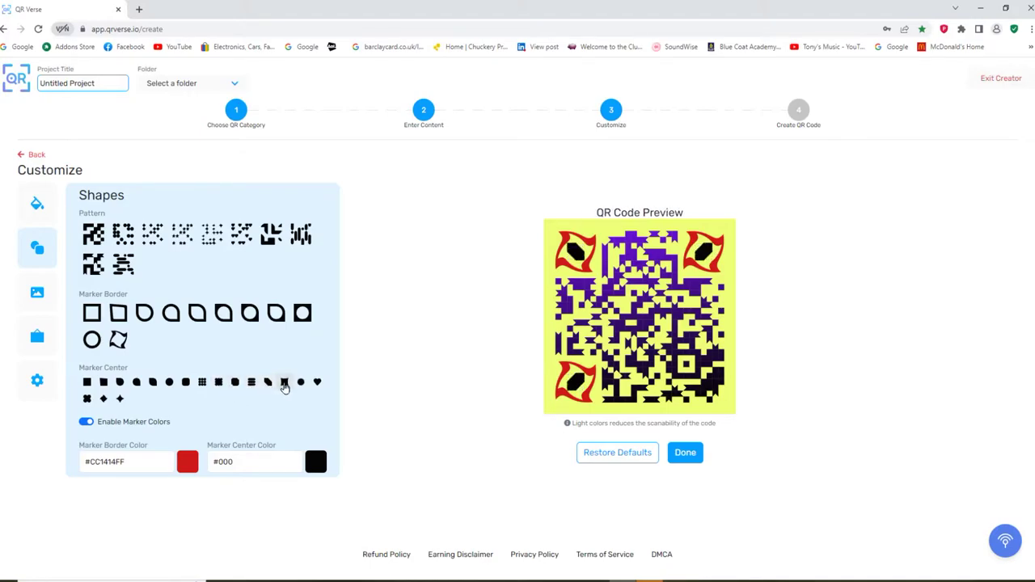
{"action": "left_click", "coordinate": [284, 385]}
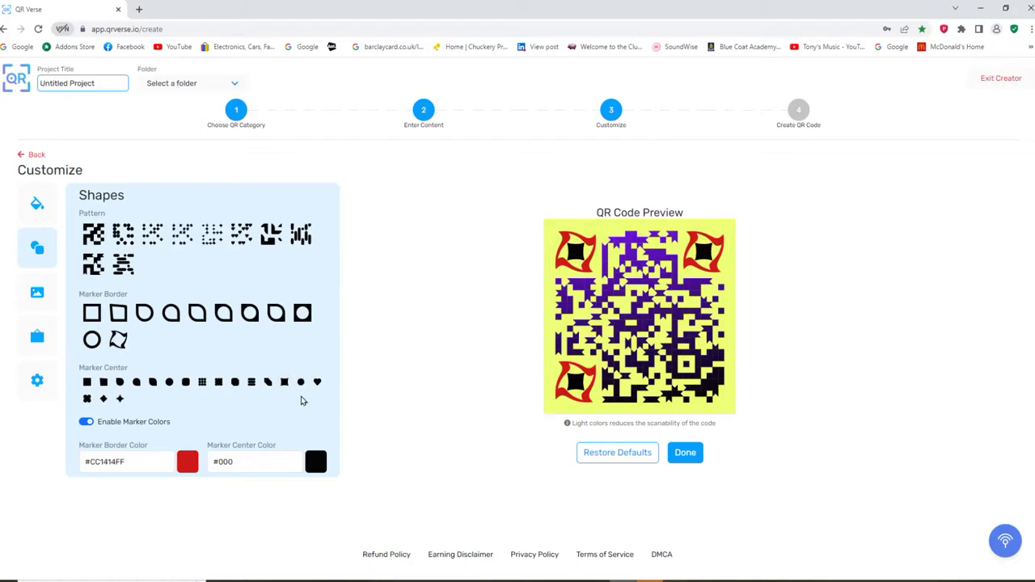
{"action": "left_click", "coordinate": [300, 383]}
{"action": "left_click", "coordinate": [317, 381]}
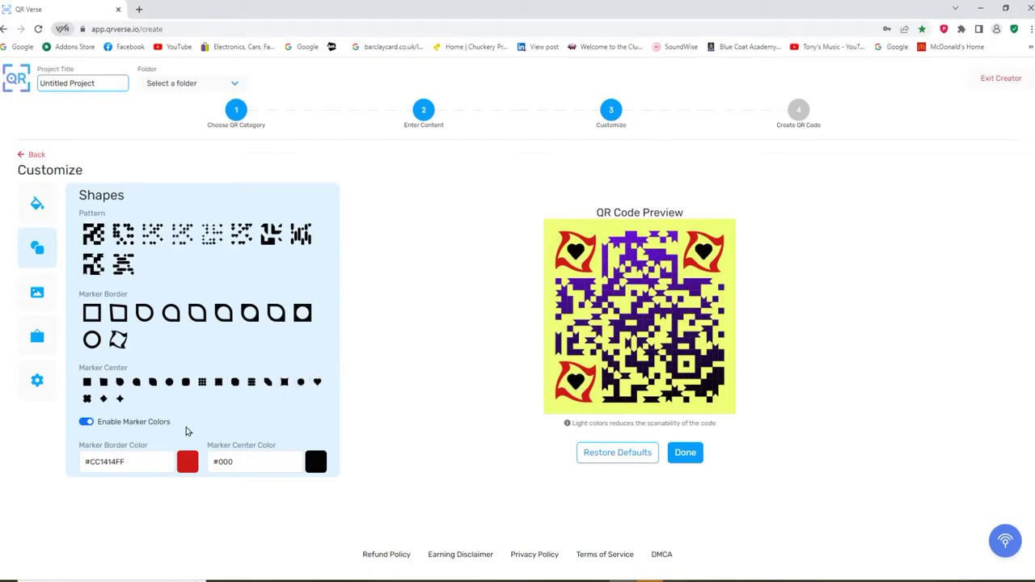
{"action": "left_click", "coordinate": [87, 399]}
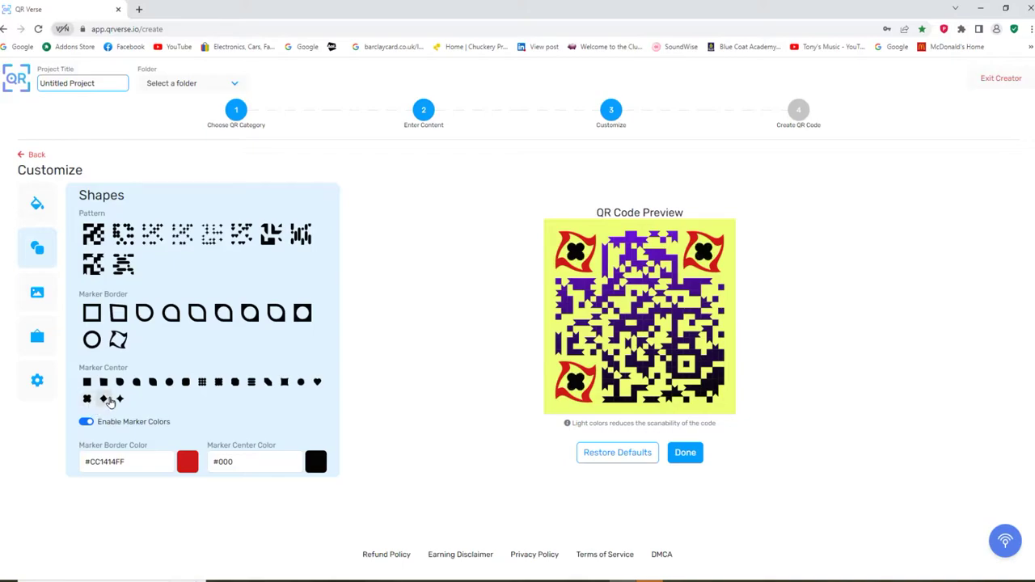
{"action": "left_click", "coordinate": [104, 400]}
{"action": "left_click", "coordinate": [120, 399]}
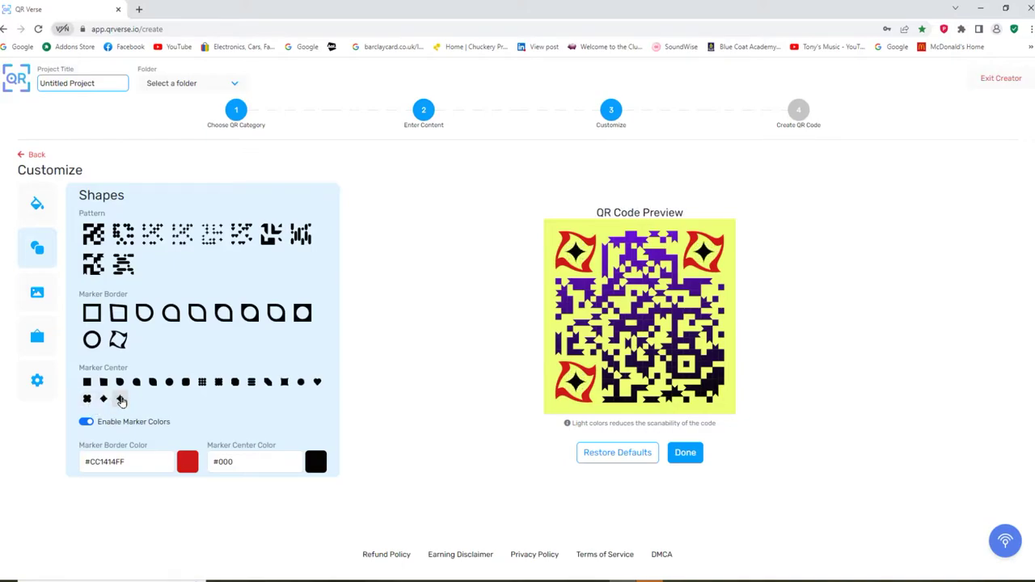
{"action": "left_click", "coordinate": [104, 399]}
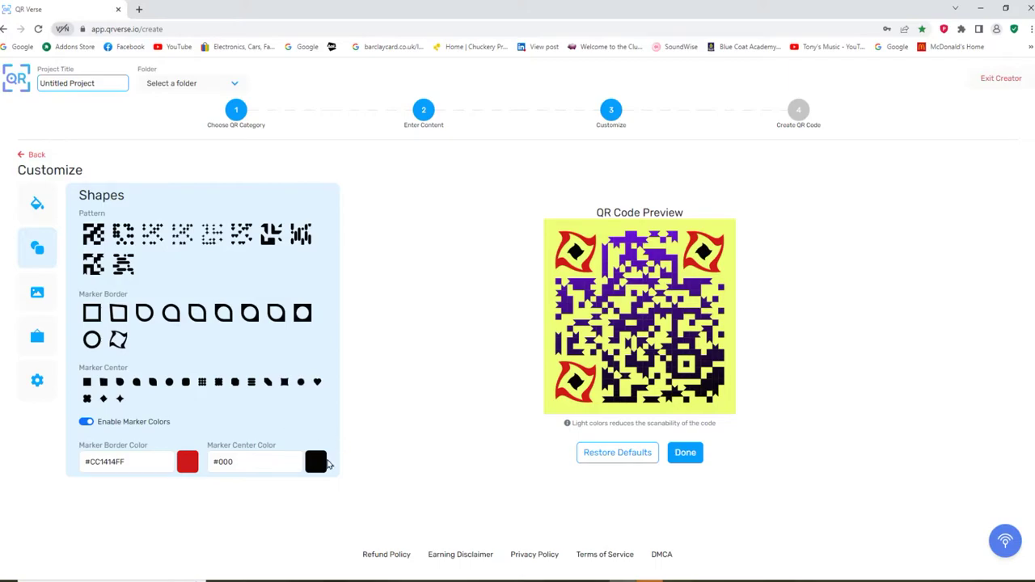
- Set the marker center color to blue #4279E5
{"action": "left_click", "coordinate": [316, 462]}
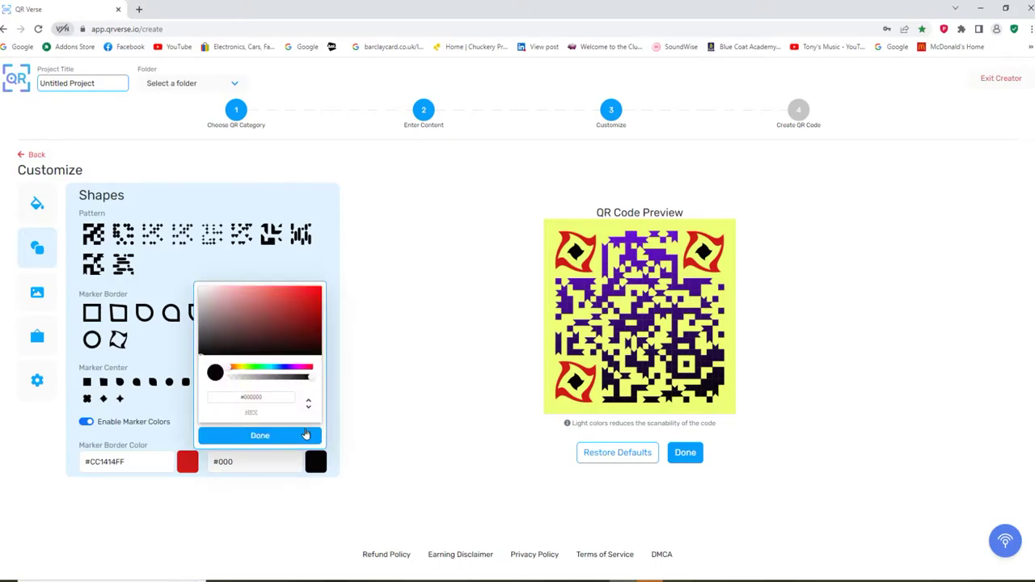
{"action": "left_click", "coordinate": [280, 370]}
{"action": "left_click_drag", "start_coordinate": [281, 307], "coordinate": [288, 296]}
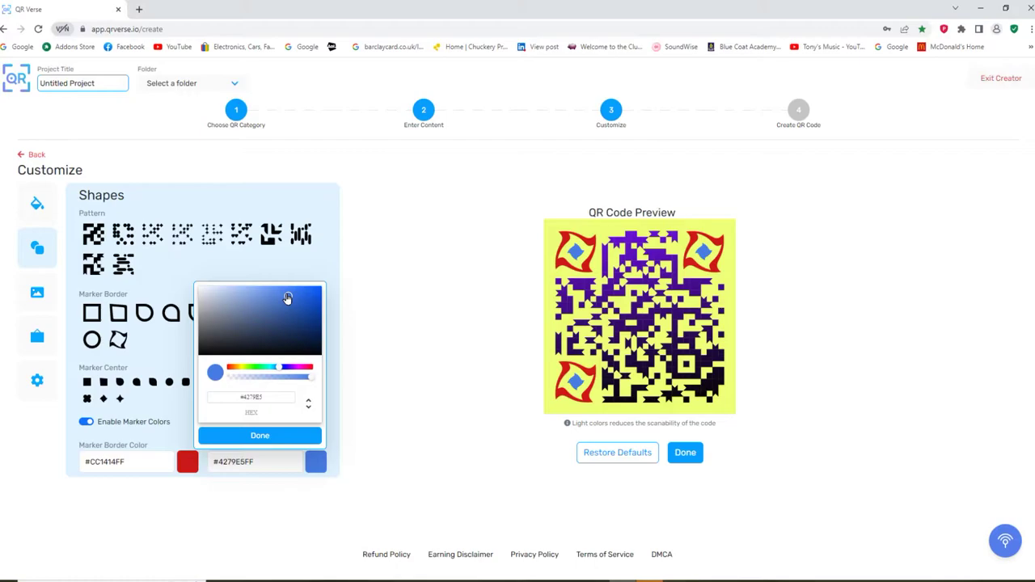
{"action": "left_click", "coordinate": [271, 436]}
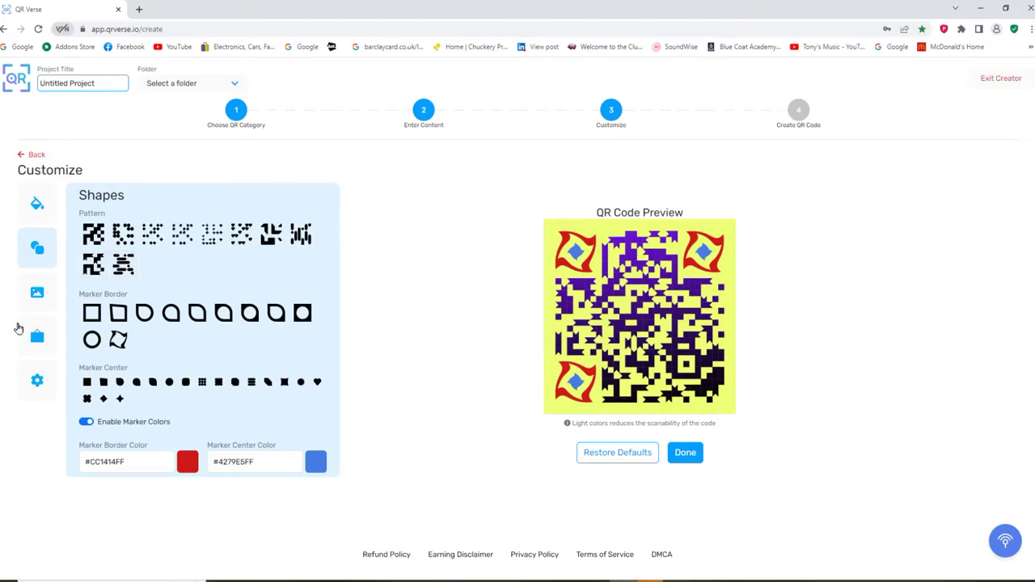
- Add the holidays banner image from the Desktop as a custom logo in the center of the QR code
{"action": "left_click", "coordinate": [36, 295]}
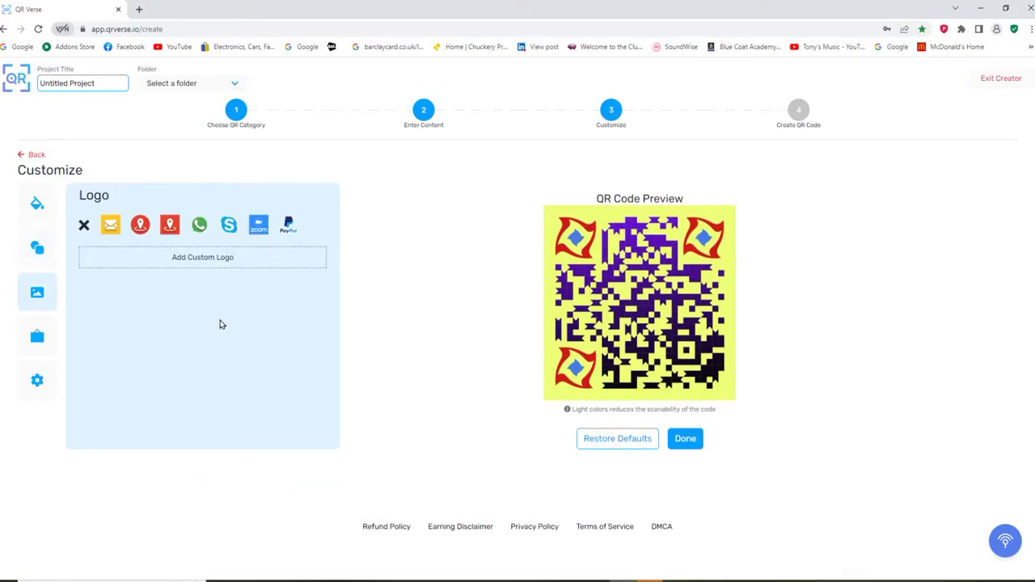
{"action": "left_click", "coordinate": [199, 259]}
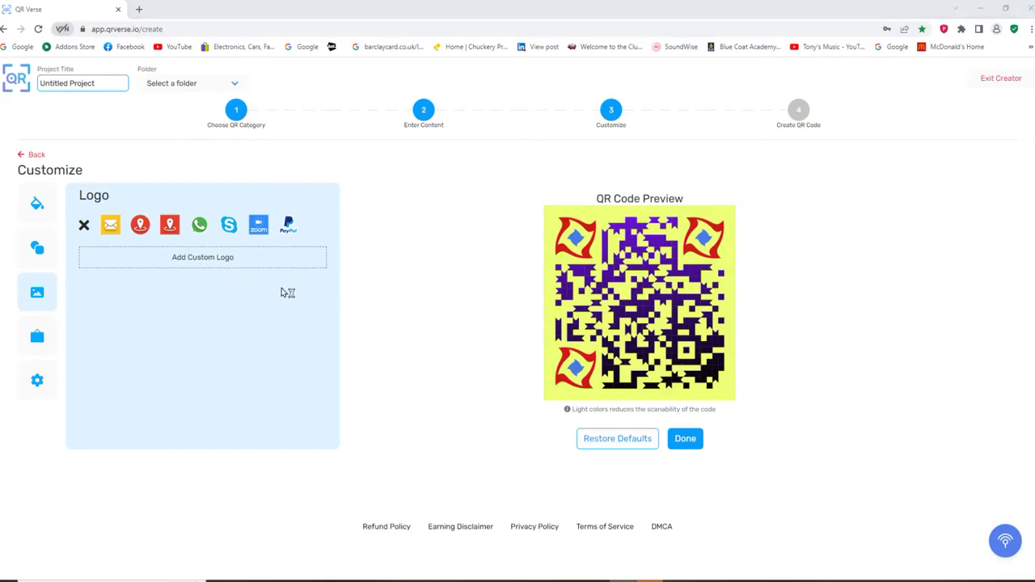
{"action": "scroll", "coordinate": [285, 238], "scroll_direction": "down", "scroll_amount": 15}
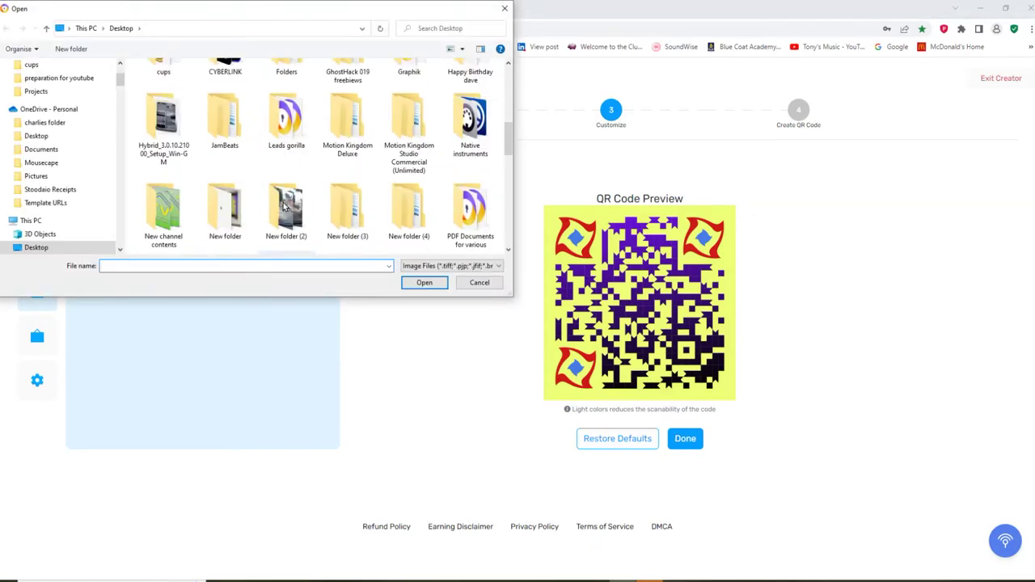
{"action": "left_click", "coordinate": [408, 184]}
{"action": "left_click", "coordinate": [425, 283]}
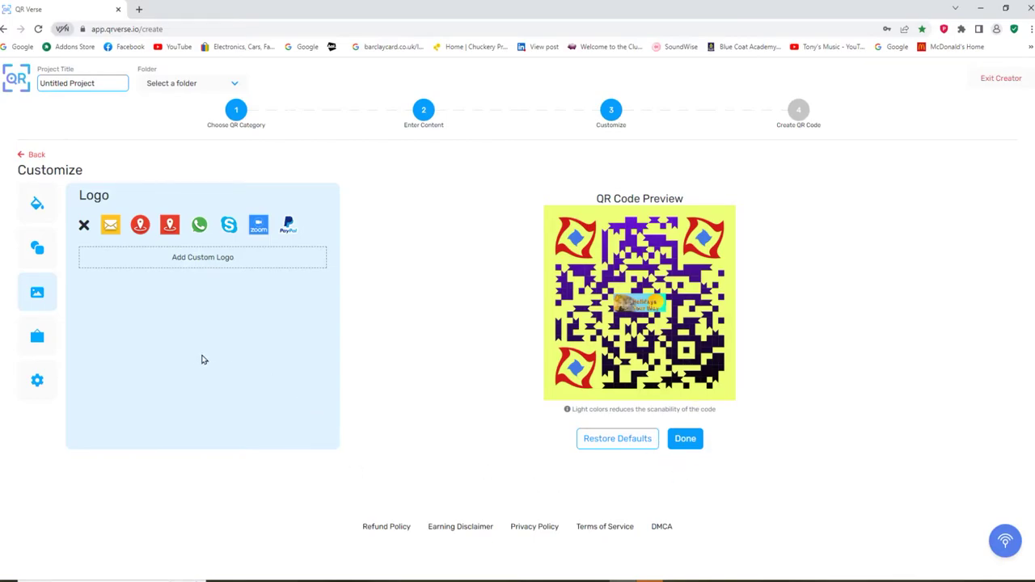
- Try several SCAN ME frames around the QR code and apply the one with a separate label box below the code
{"action": "left_click", "coordinate": [37, 339]}
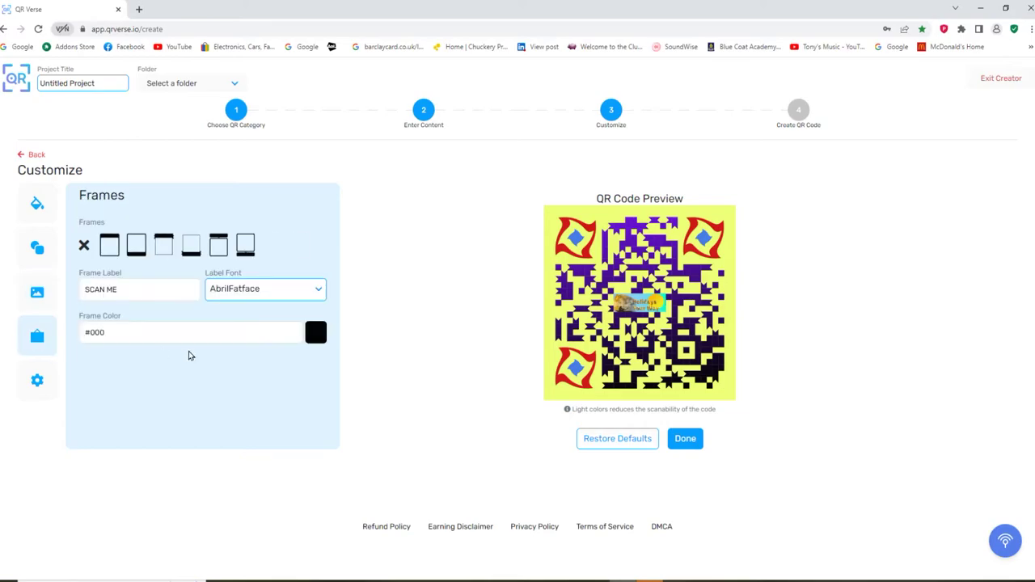
{"action": "left_click", "coordinate": [111, 255]}
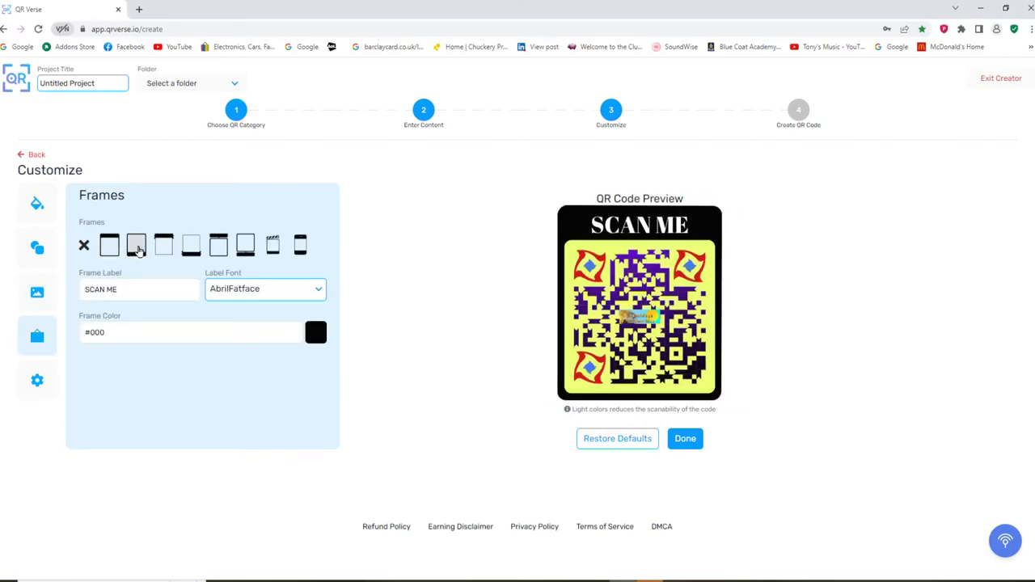
{"action": "left_click", "coordinate": [137, 251]}
{"action": "left_click", "coordinate": [195, 250]}
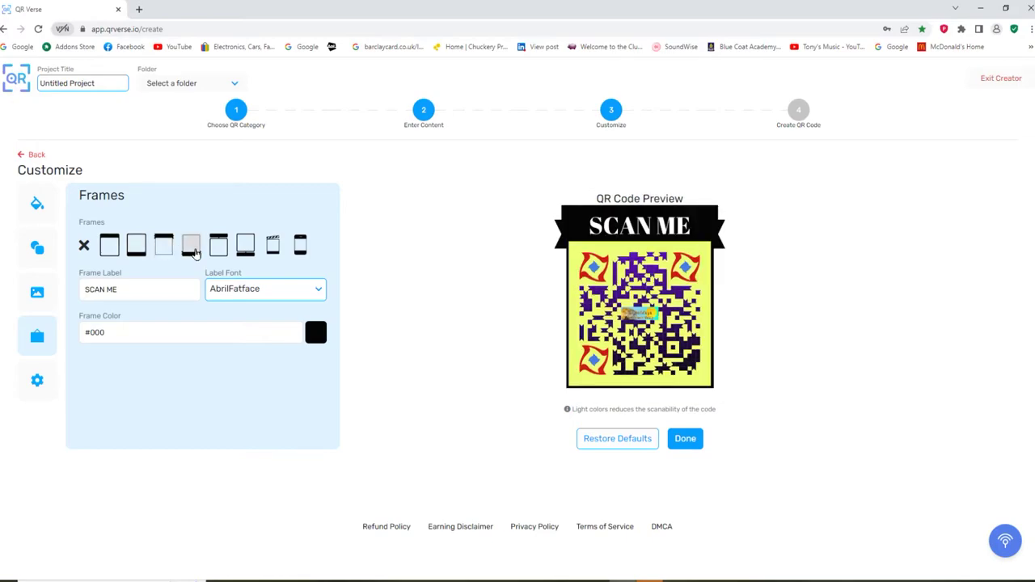
{"action": "left_click", "coordinate": [226, 253]}
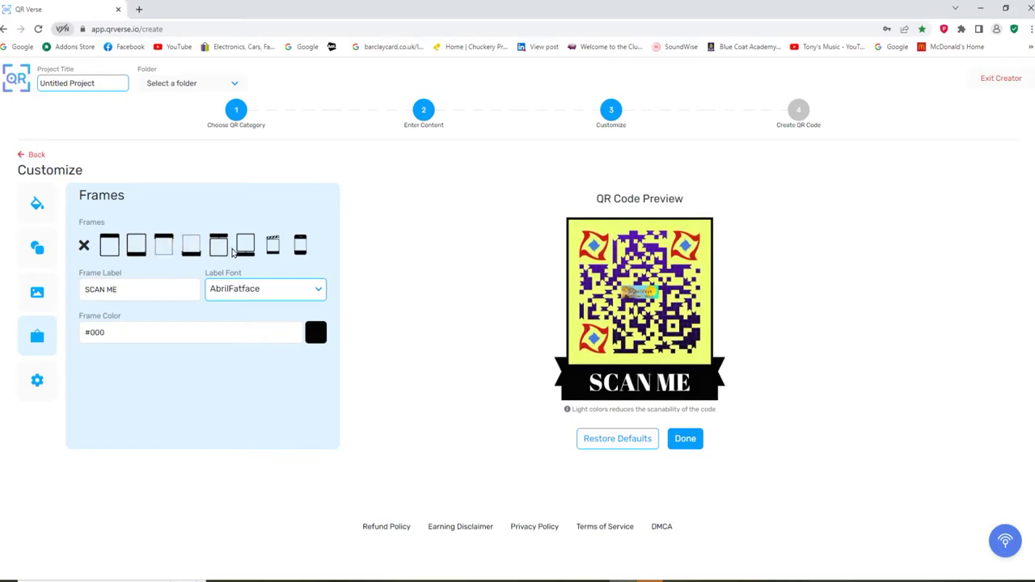
{"action": "left_click", "coordinate": [245, 255]}
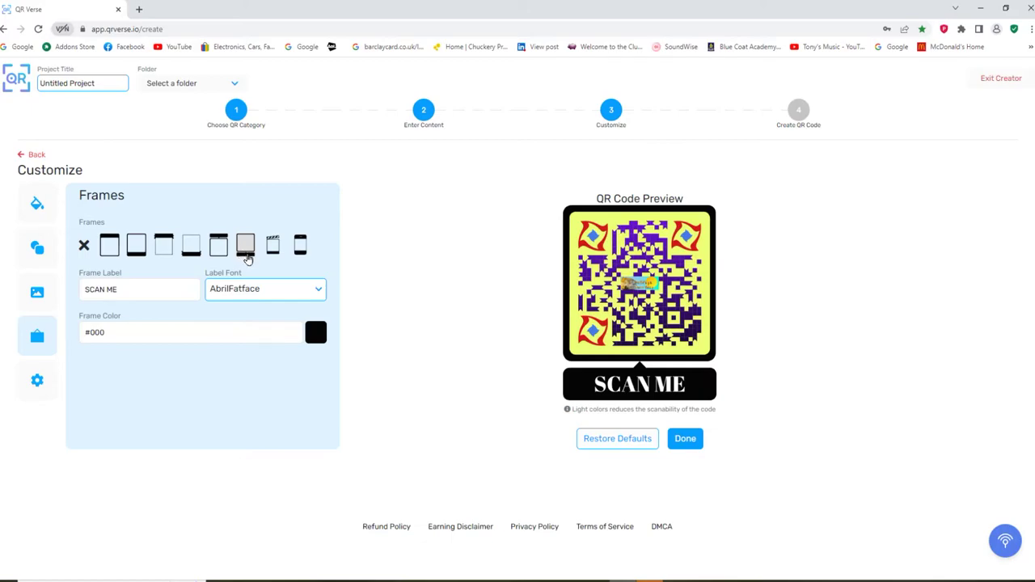
- Try the phone frame, apply the clapperboard frame around the QR code, and set its label to "Book now"
{"action": "left_click", "coordinate": [301, 250]}
{"action": "left_click", "coordinate": [274, 247]}
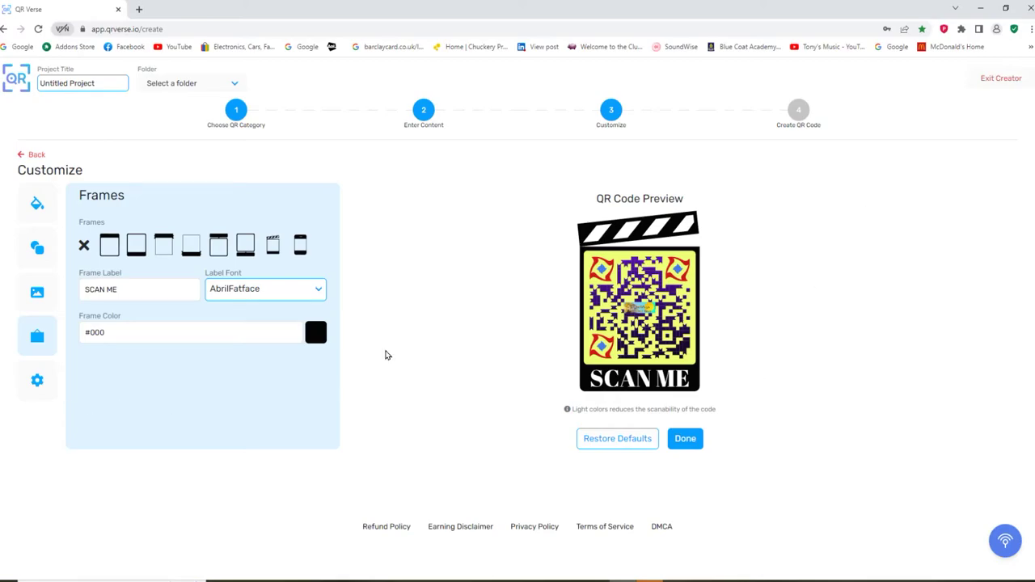
{"action": "left_click_drag", "start_coordinate": [134, 291], "coordinate": [69, 293]}
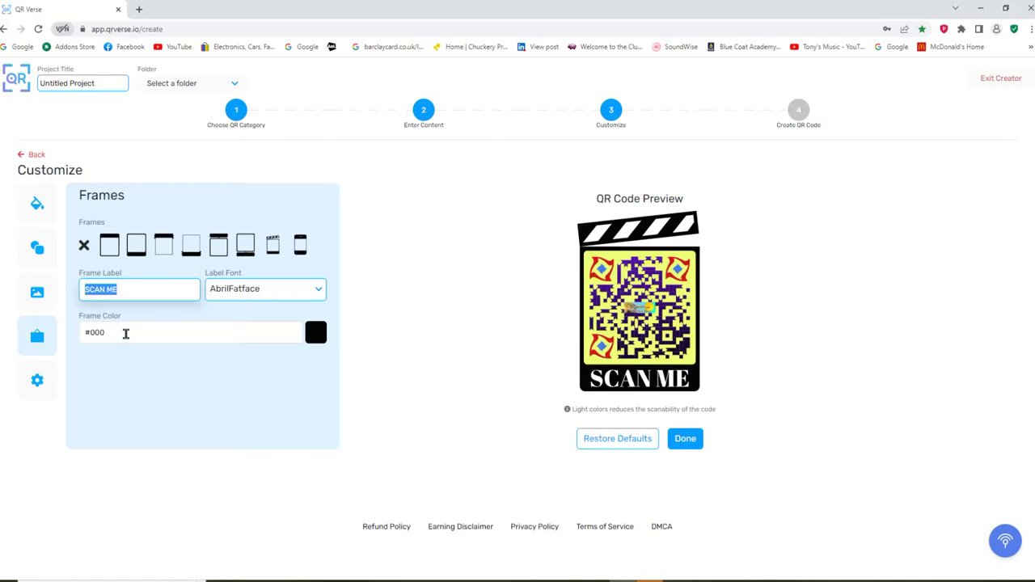
{"action": "type", "text": "bo"}
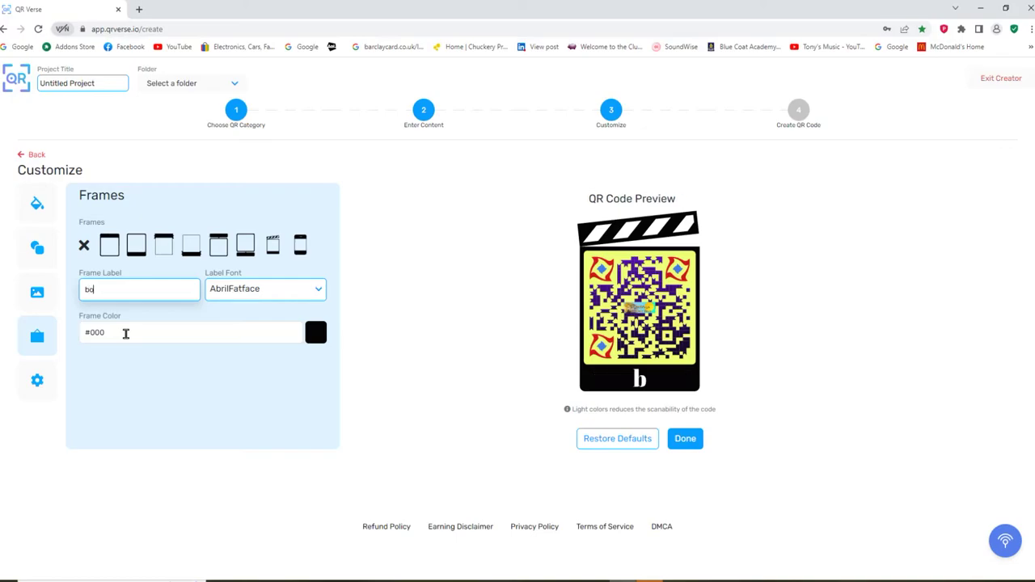
{"action": "type", "text": "ok now"}
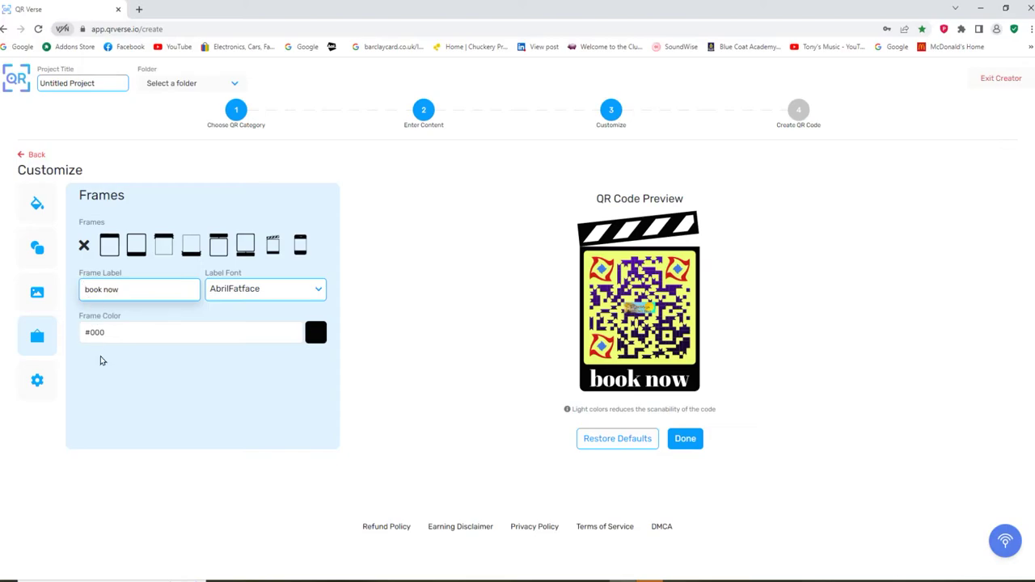
{"action": "key", "text": "BackSpace"}
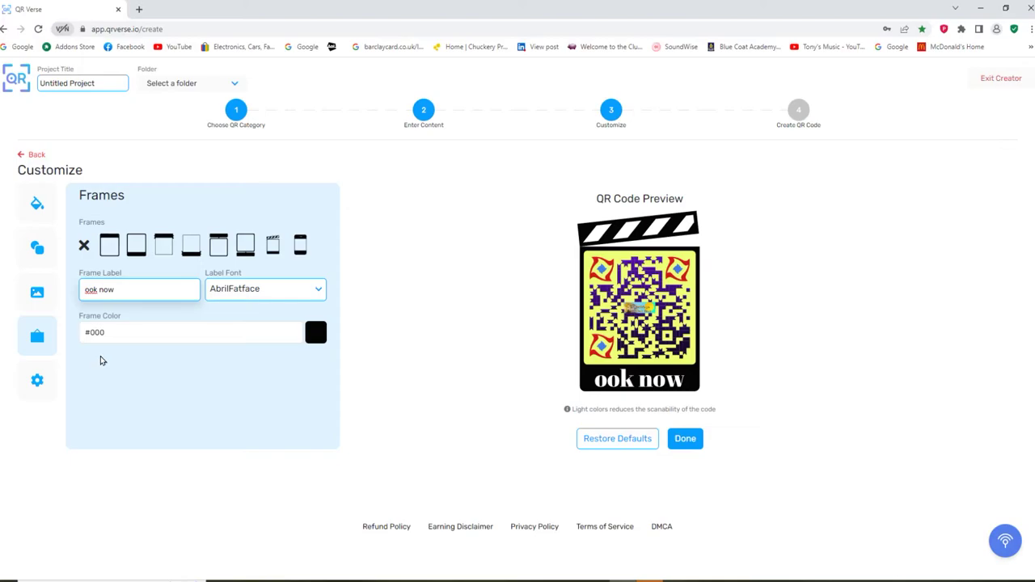
{"action": "type", "text": "B"}
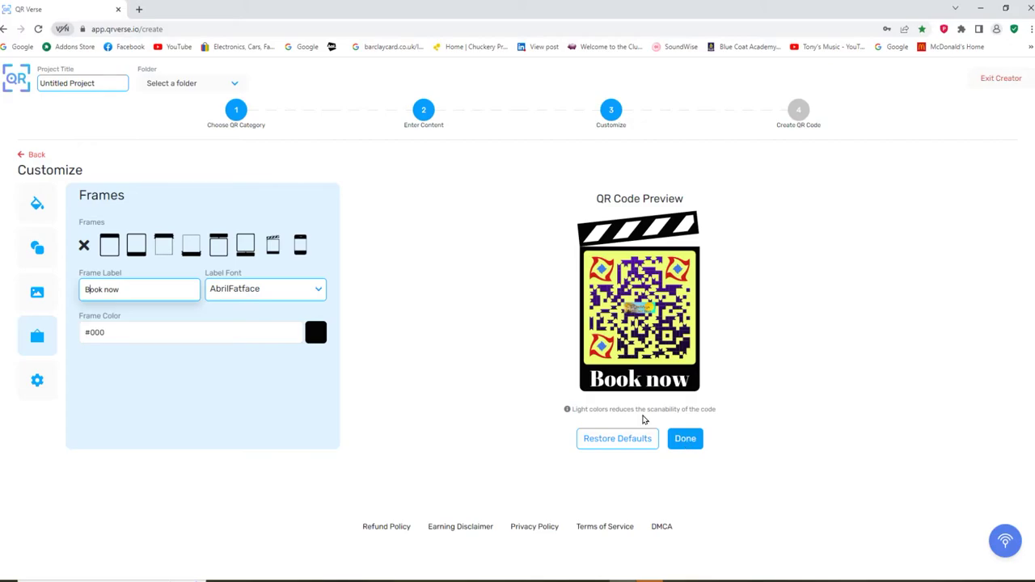
- Try purple, crimson, green, olive and dark red frame colors, and set the frame color back to black #000000
{"action": "left_click", "coordinate": [316, 338]}
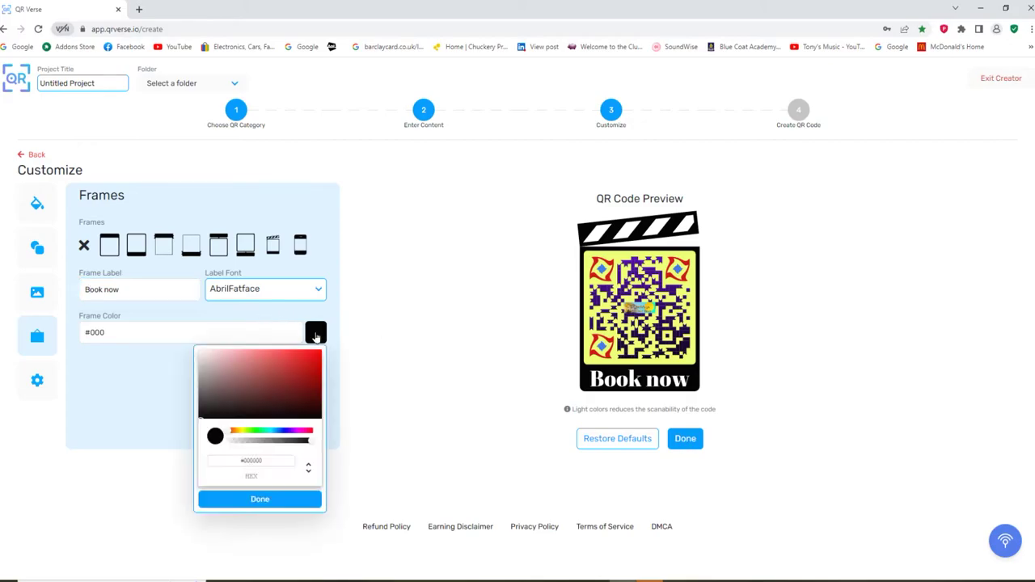
{"action": "left_click", "coordinate": [287, 435]}
{"action": "left_click_drag", "start_coordinate": [292, 395], "coordinate": [285, 373]}
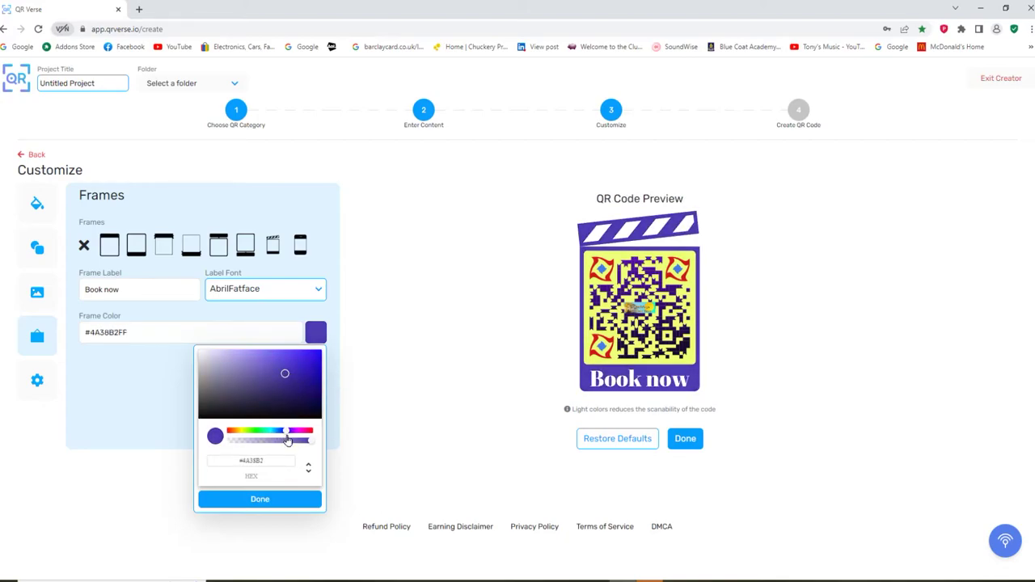
{"action": "left_click_drag", "start_coordinate": [288, 435], "coordinate": [310, 431]}
{"action": "left_click_drag", "start_coordinate": [284, 374], "coordinate": [296, 374]}
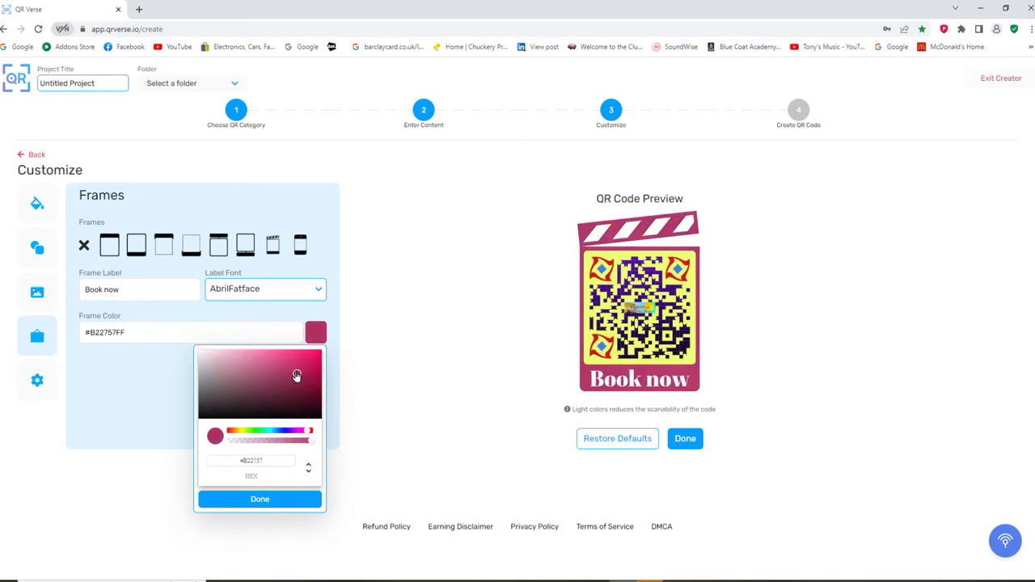
{"action": "left_click", "coordinate": [256, 435]}
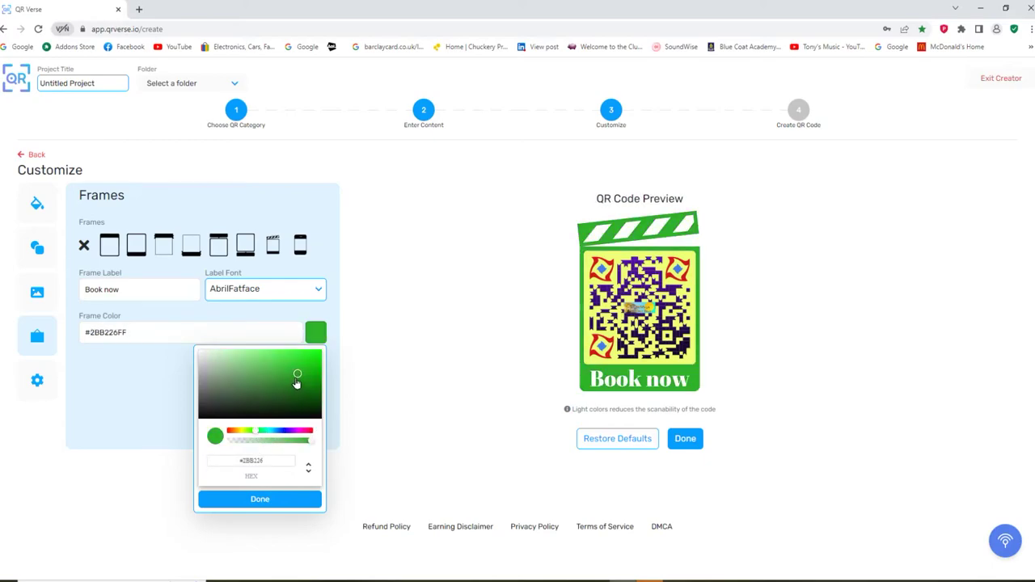
{"action": "mouse_move", "coordinate": [297, 375]}
{"action": "left_mouse_down"}
{"action": "mouse_move", "coordinate": [222, 375]}
{"action": "mouse_move", "coordinate": [263, 375]}
{"action": "mouse_move", "coordinate": [293, 396]}
{"action": "mouse_move", "coordinate": [286, 386]}
{"action": "left_mouse_up"}
{"action": "left_click", "coordinate": [246, 435]}
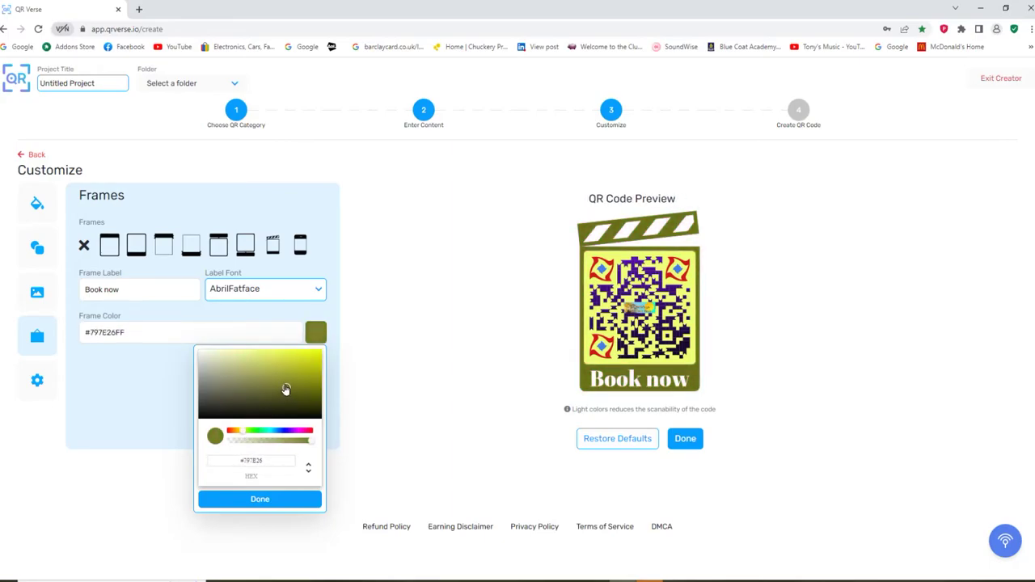
{"action": "left_click", "coordinate": [293, 431]}
{"action": "left_click_drag", "start_coordinate": [304, 437], "coordinate": [316, 432]}
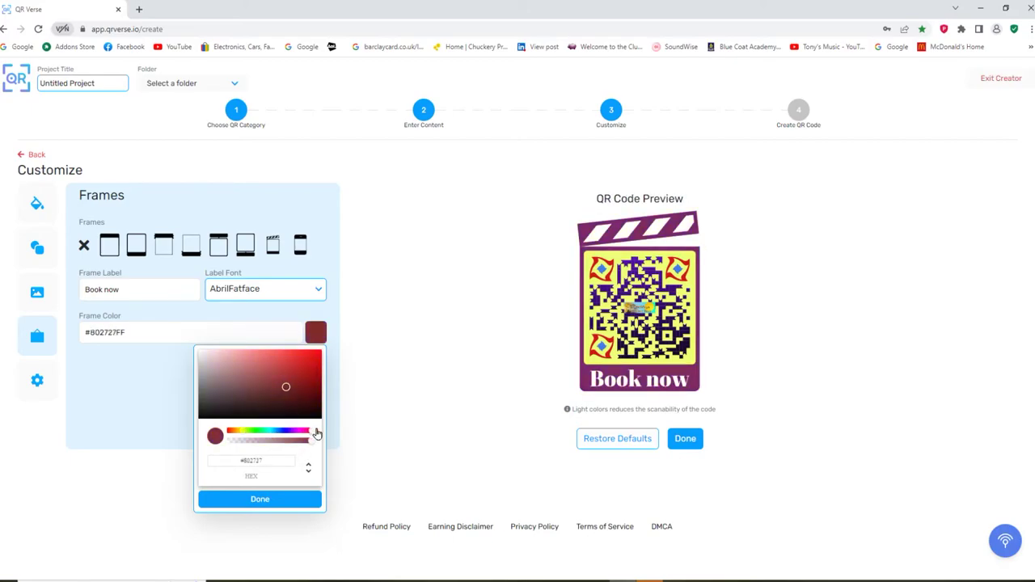
{"action": "left_click_drag", "start_coordinate": [286, 389], "coordinate": [199, 417]}
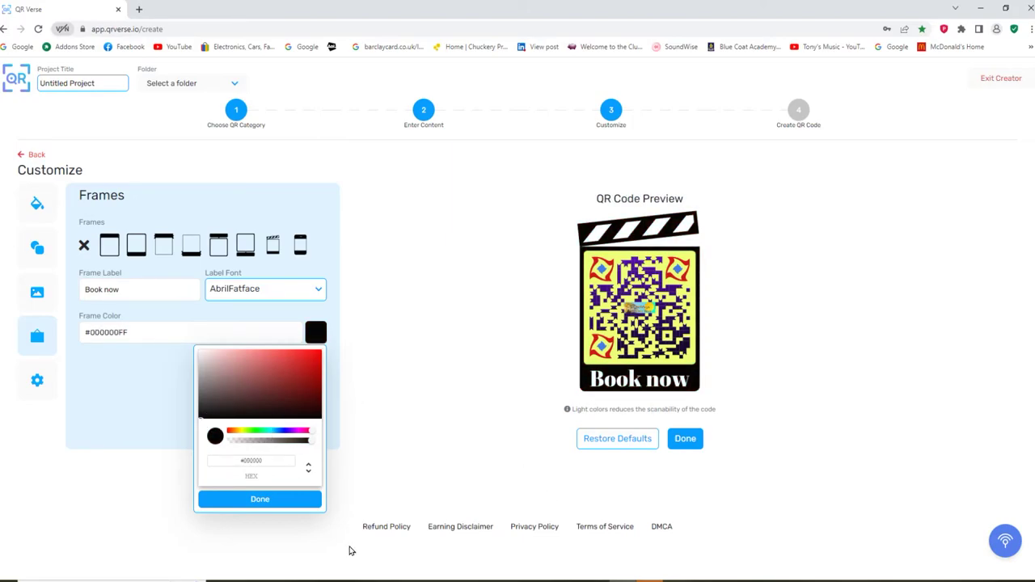
{"action": "left_click", "coordinate": [279, 501]}
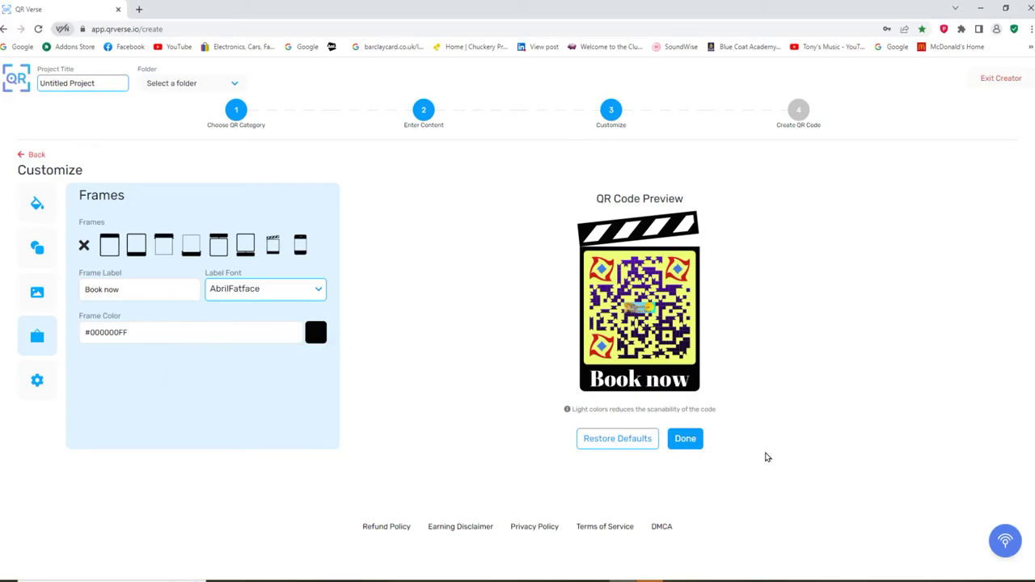
- Finish the customization and title the project "booking holidays"
{"action": "left_click", "coordinate": [685, 439]}
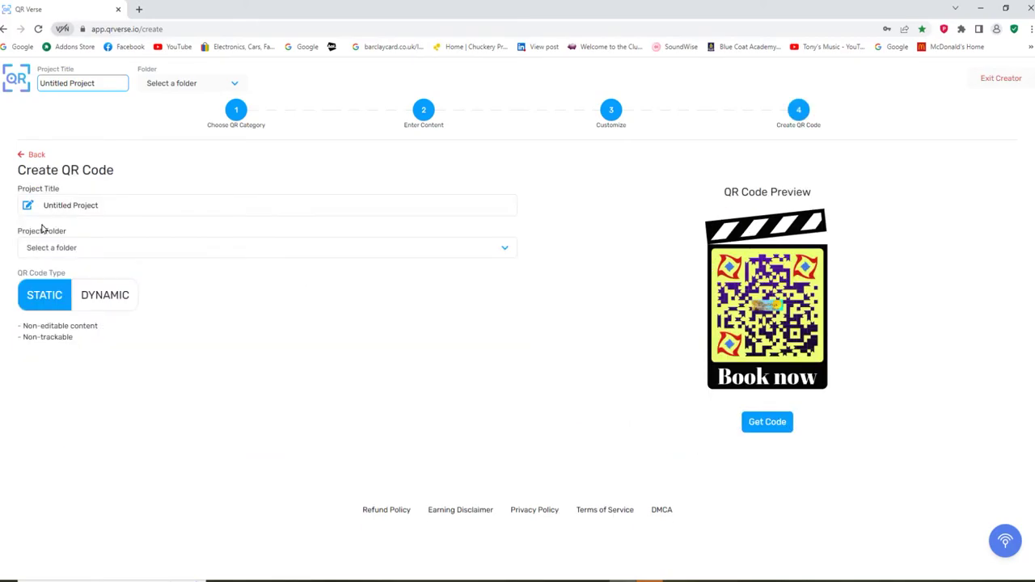
{"action": "triple_click", "coordinate": [92, 204]}
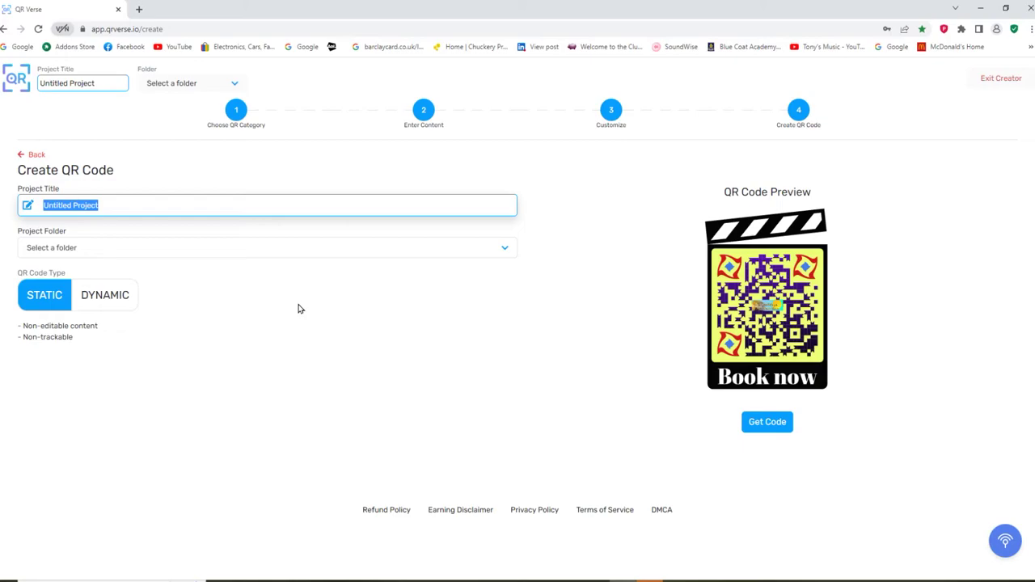
{"action": "type", "text": "booking holidays"}
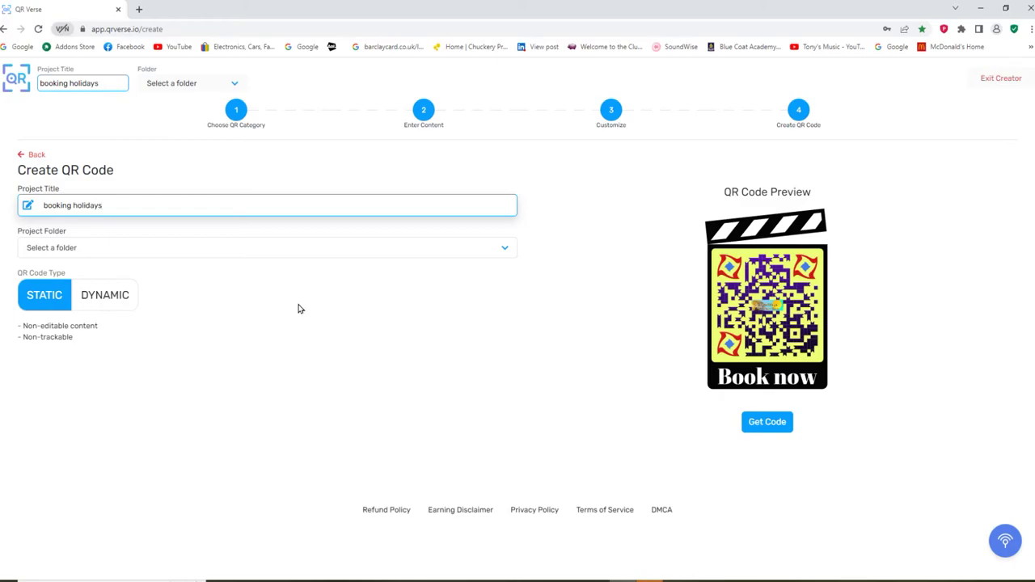
- Assign the project to the Default Folder and generate it as a dynamic QR code
{"action": "left_click", "coordinate": [134, 253]}
{"action": "left_click", "coordinate": [102, 277]}
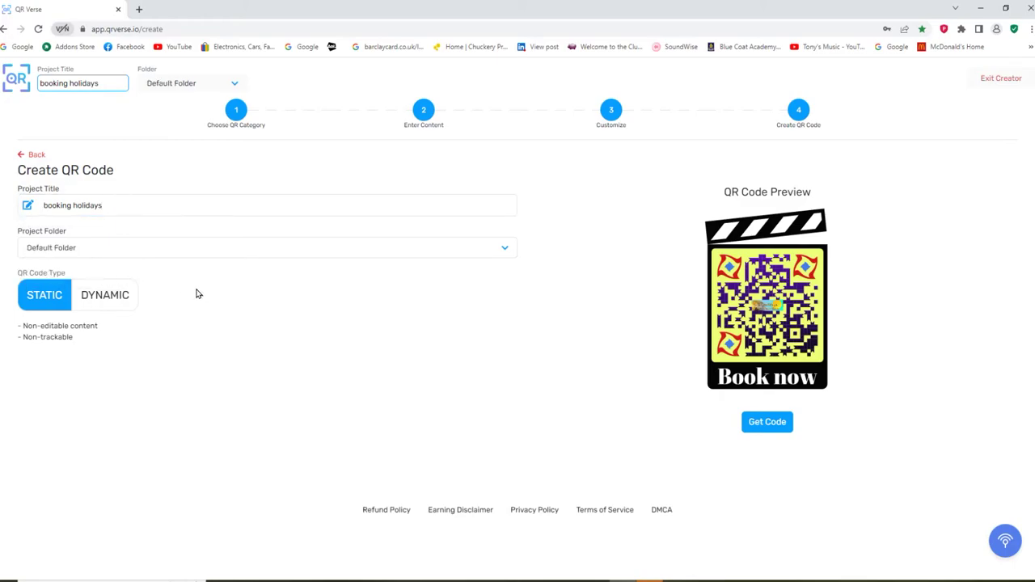
{"action": "left_click", "coordinate": [113, 299]}
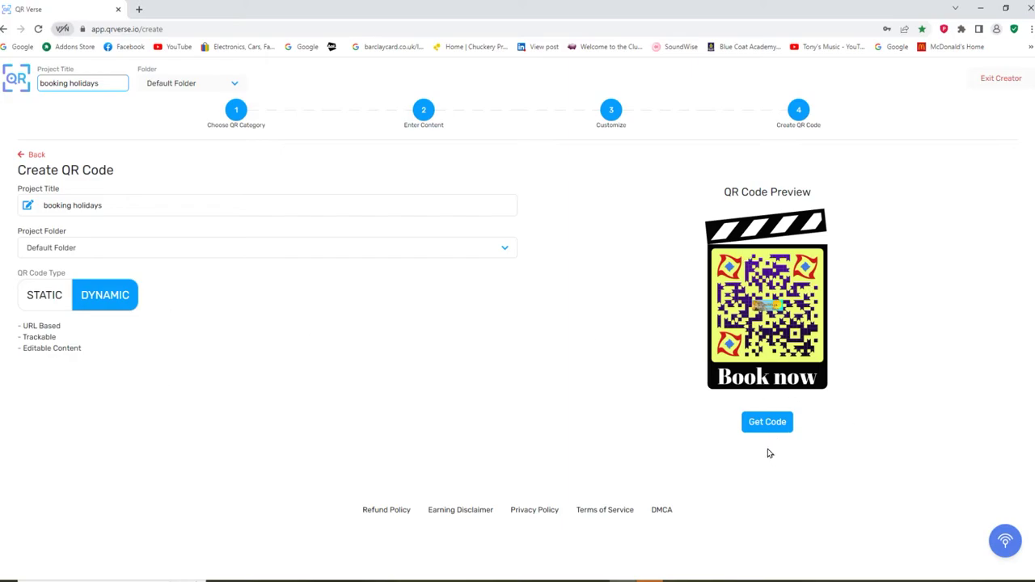
{"action": "left_click", "coordinate": [769, 424]}
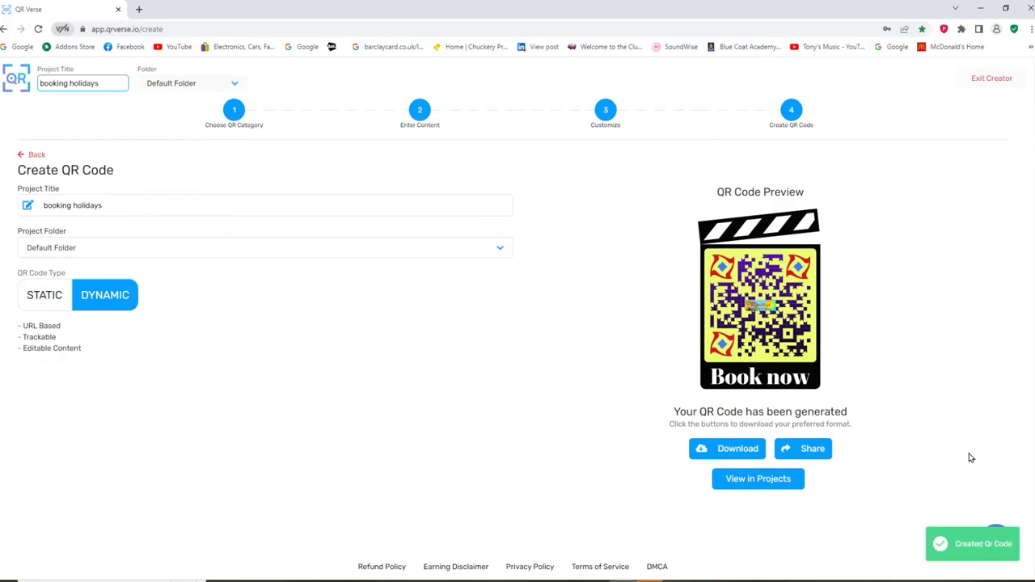
- Download the generated QR code as a PNG and as an SVG file
{"action": "left_click", "coordinate": [718, 453]}
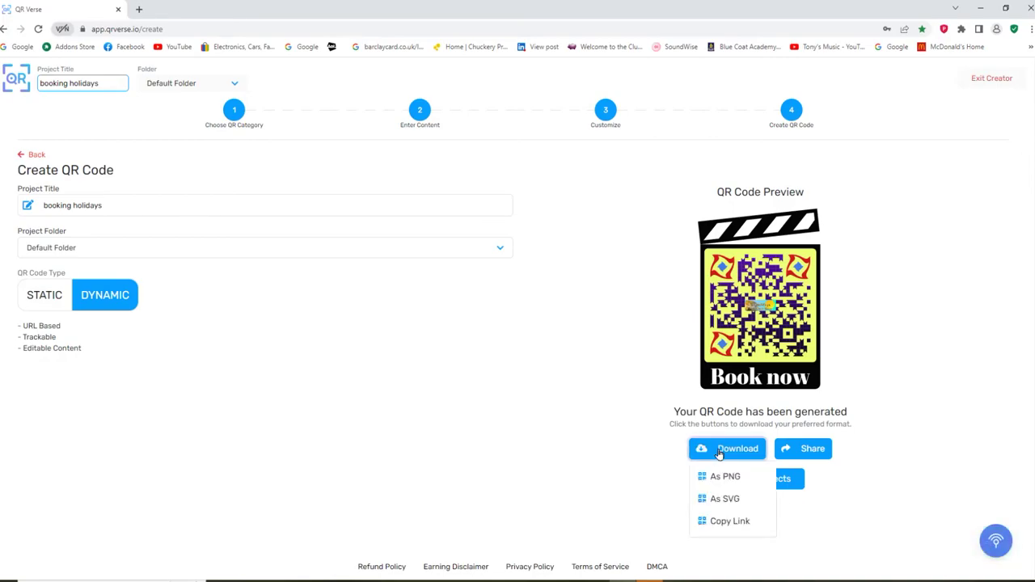
{"action": "left_click", "coordinate": [728, 479]}
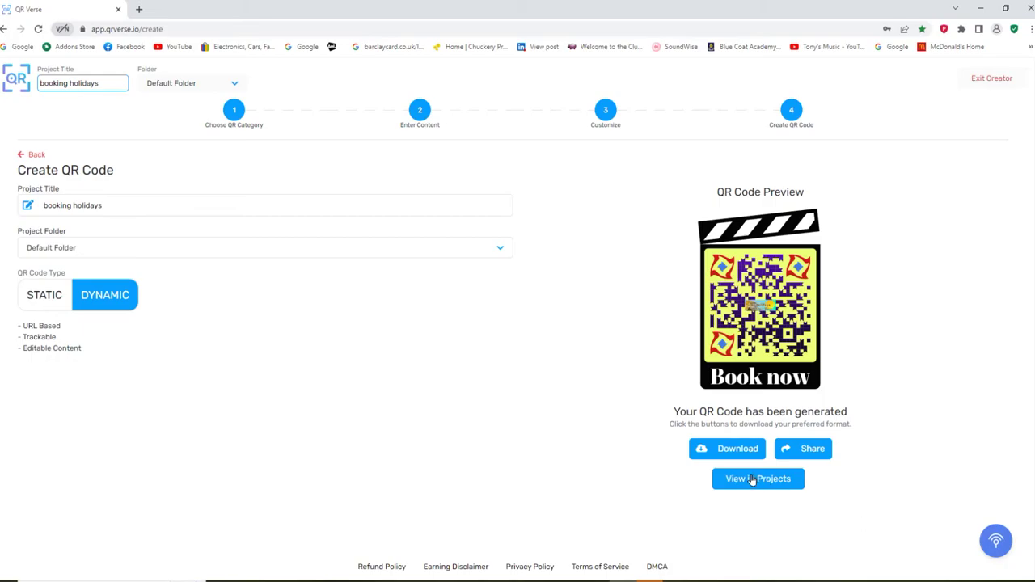
{"action": "left_click", "coordinate": [732, 452]}
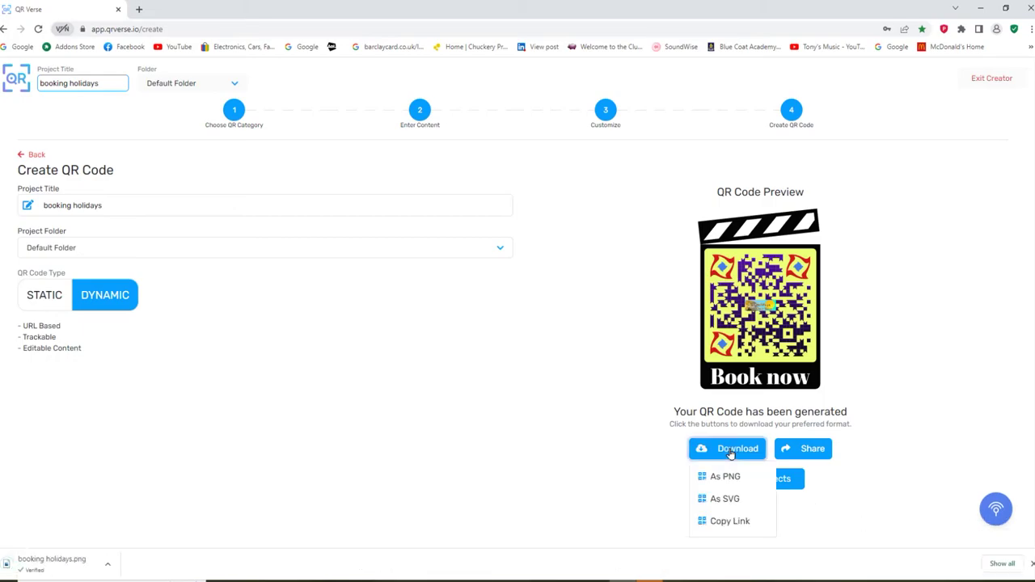
{"action": "left_click", "coordinate": [742, 499]}
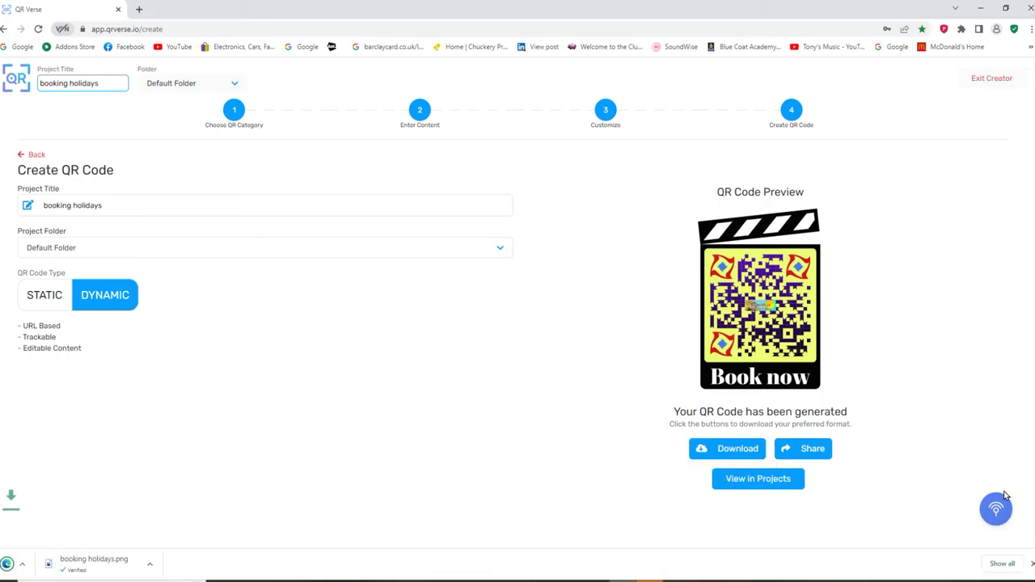
- Copy the QR code's link and open it in a new browser tab
{"action": "left_click", "coordinate": [732, 451]}
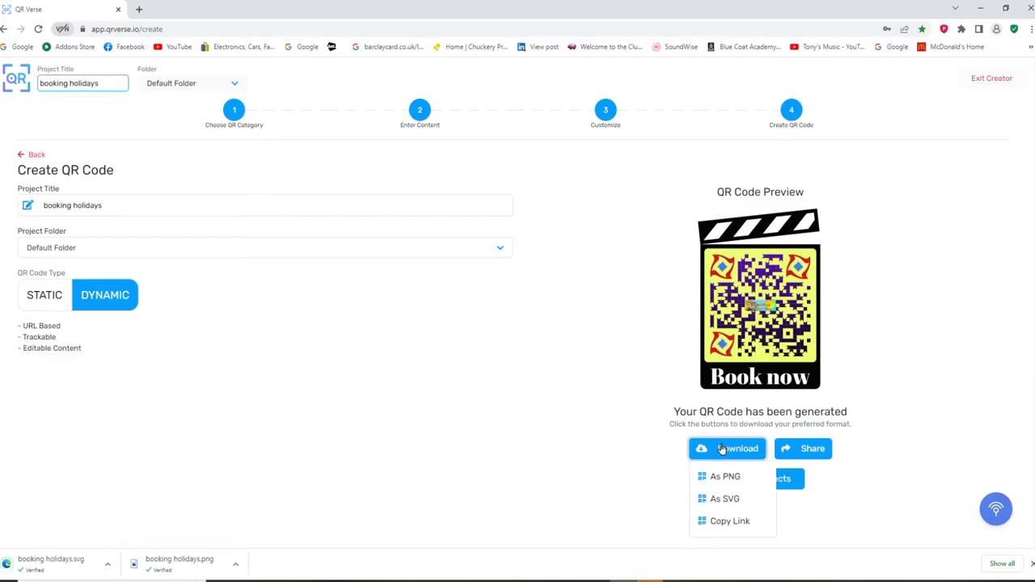
{"action": "left_click", "coordinate": [749, 522]}
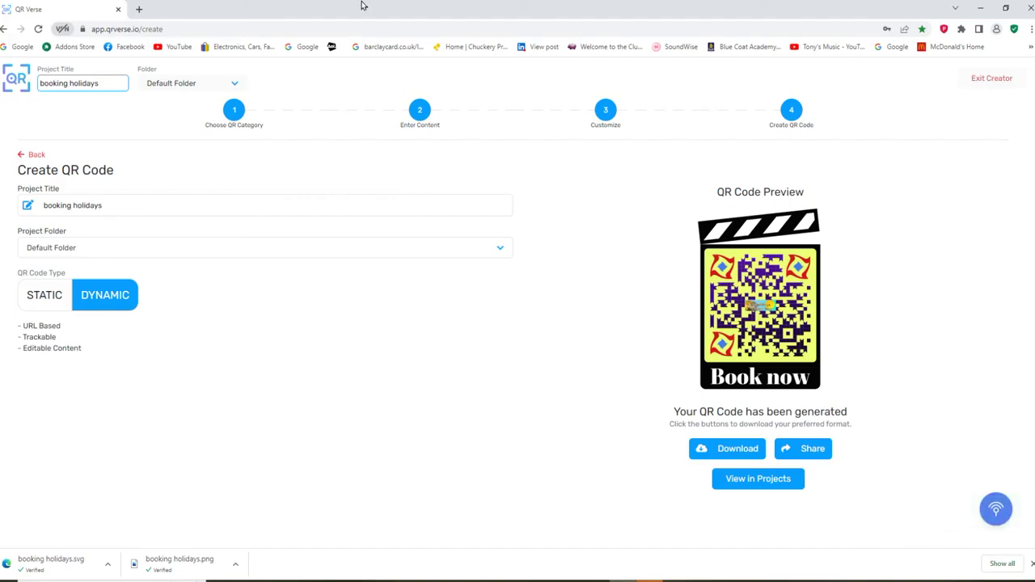
{"action": "left_click", "coordinate": [140, 10]}
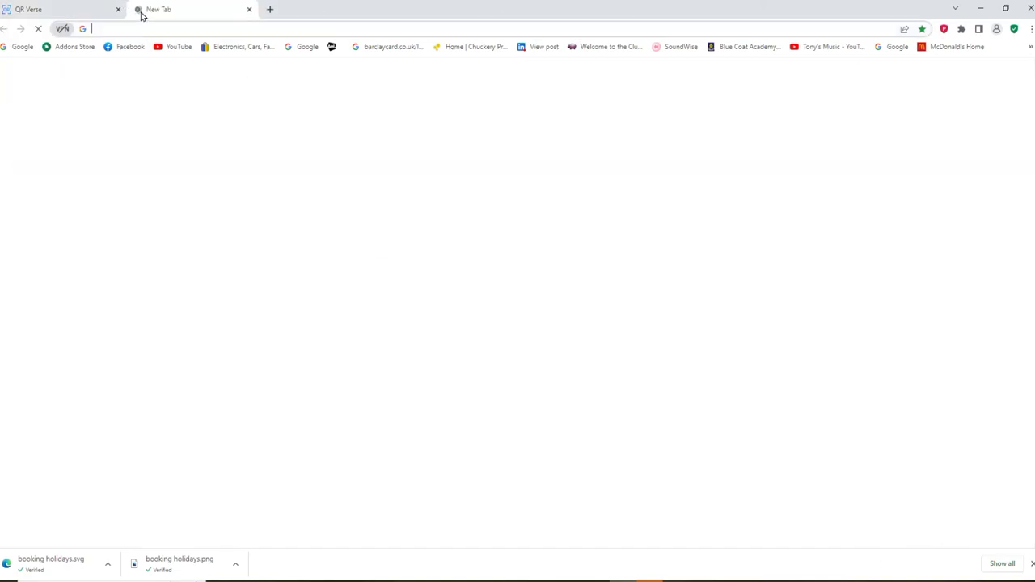
{"action": "right_click", "coordinate": [179, 30]}
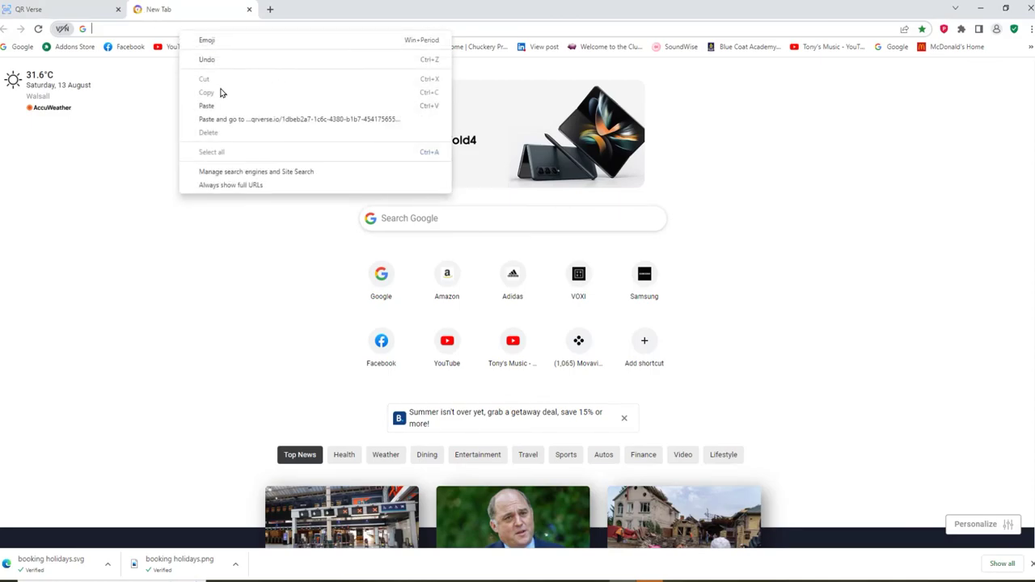
{"action": "left_click", "coordinate": [221, 106]}
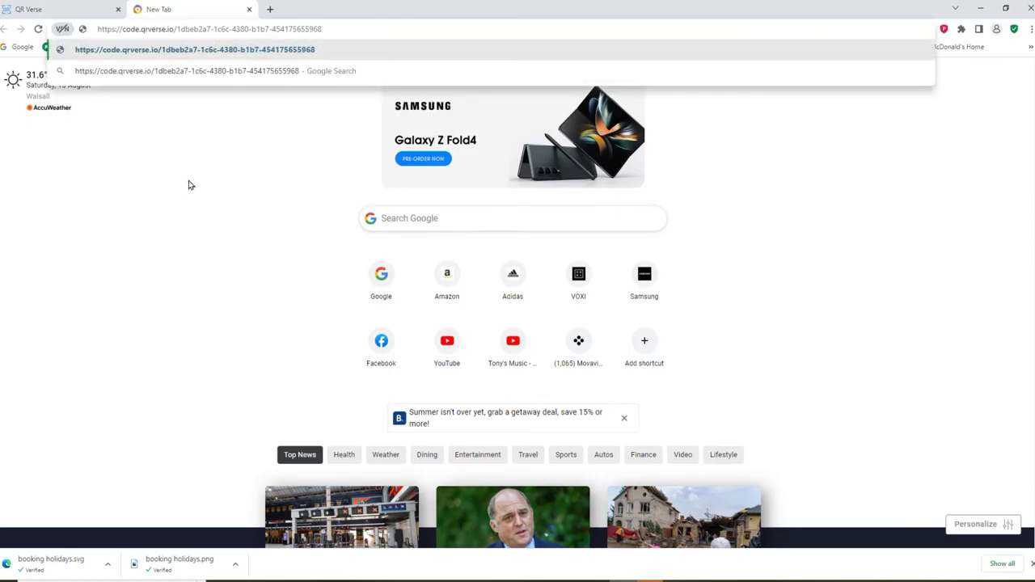
{"action": "key", "text": "Return"}
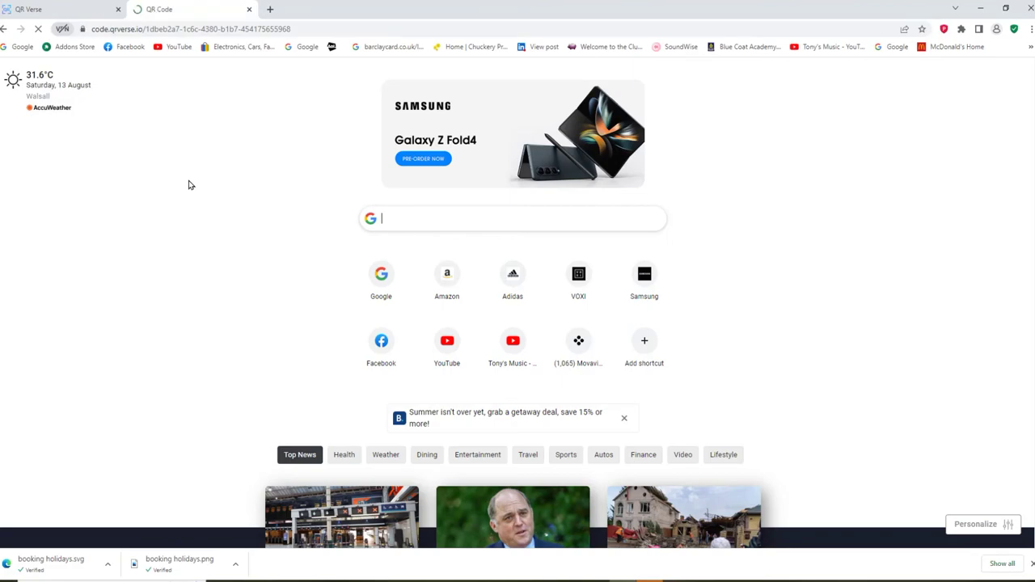